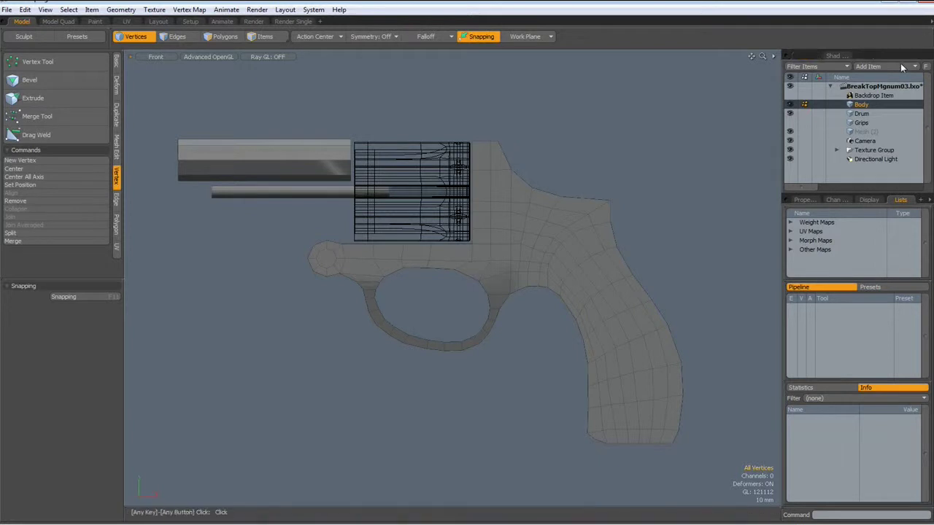
Show the backdrop reference image to compare the model with it, and hide it again
{"action": "left_click", "coordinate": [790, 95]}
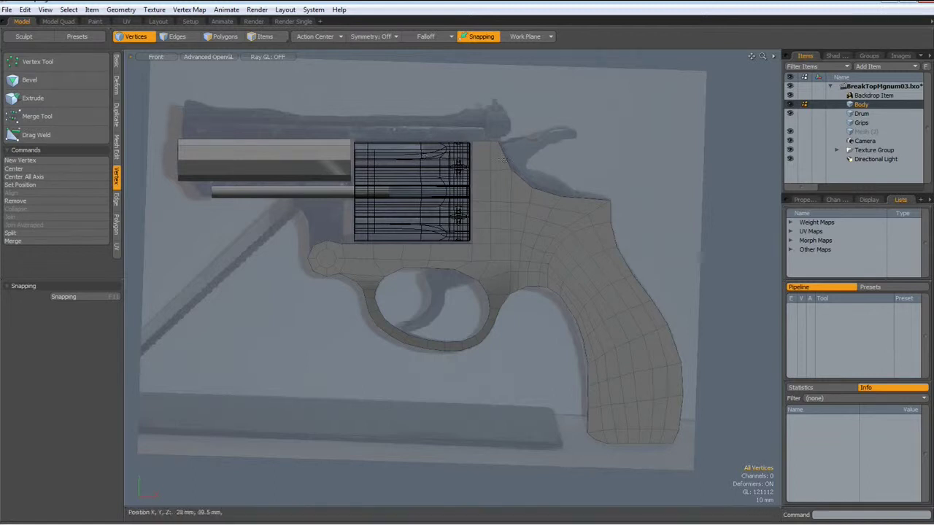
{"action": "left_click", "coordinate": [789, 95]}
Select all connected polygons of the revolver frame and scale them to 72% along Z to make the frame thinner
{"action": "key", "text": "ctrl+space"}
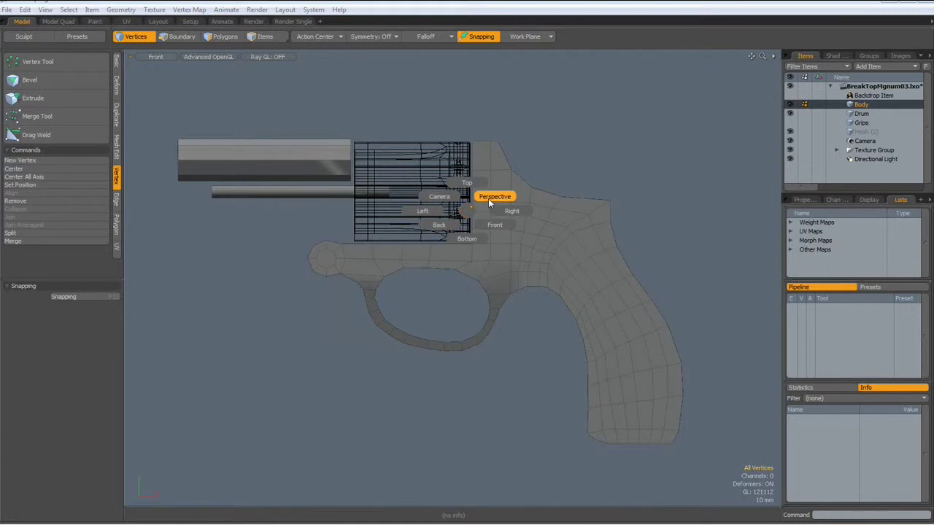
{"action": "left_click", "coordinate": [490, 198]}
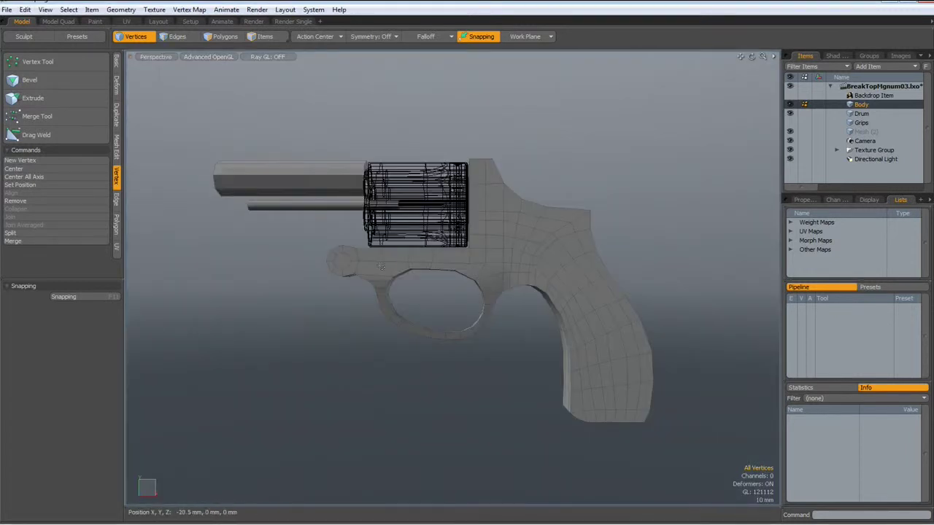
{"action": "left_click_drag", "start_coordinate": [398, 276], "coordinate": [327, 278], "text": "alt"}
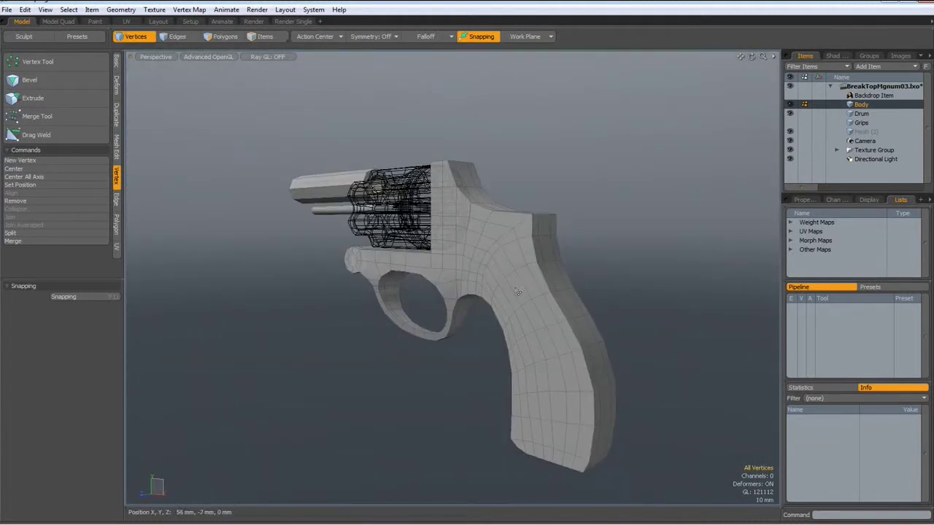
{"action": "key", "text": "3"}
{"action": "double_click", "coordinate": [521, 291]}
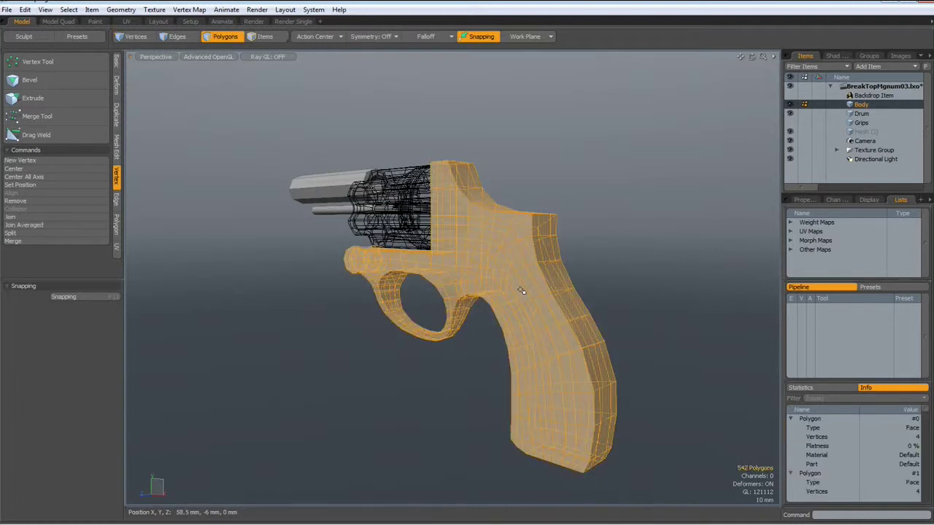
{"action": "left_click_drag", "start_coordinate": [523, 292], "coordinate": [445, 314], "text": "alt"}
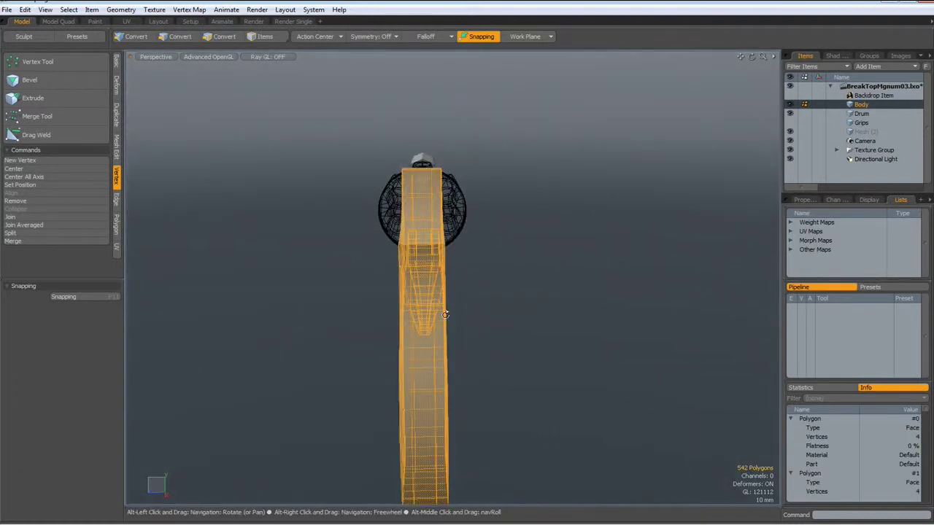
{"action": "key", "text": "KP_2"}
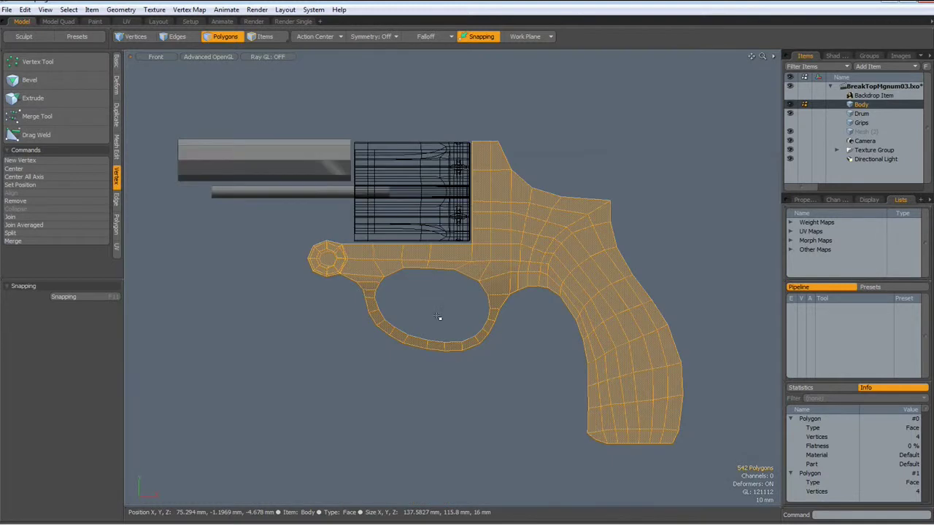
{"action": "key", "text": "KP_3"}
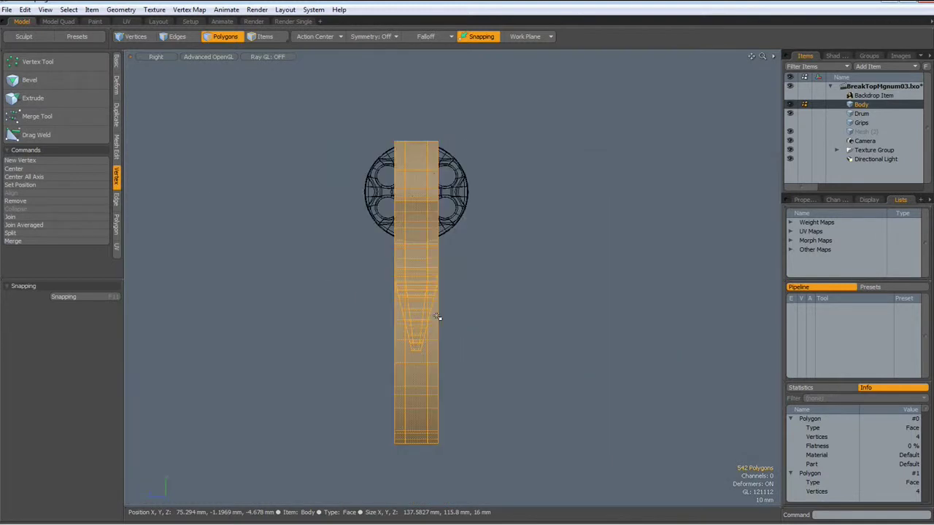
{"action": "key", "text": "y"}
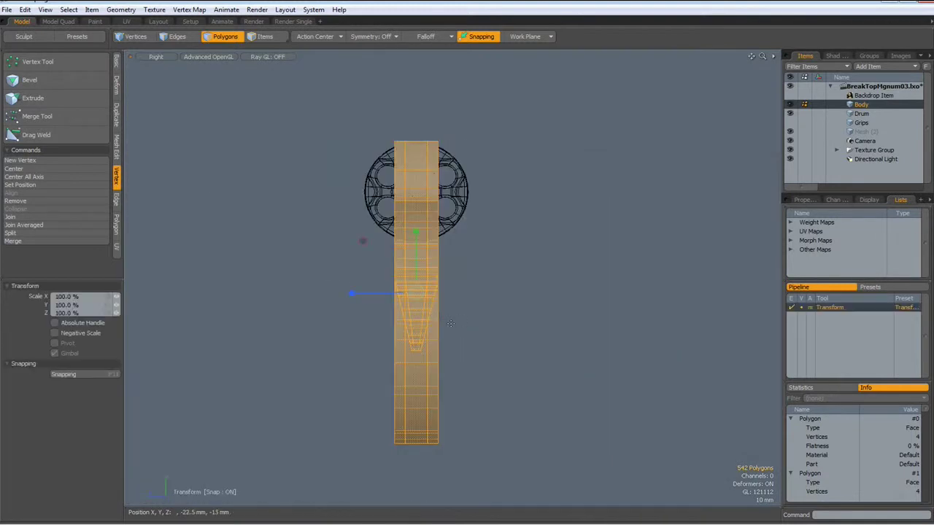
{"action": "left_click_drag", "start_coordinate": [351, 293], "coordinate": [370, 293]}
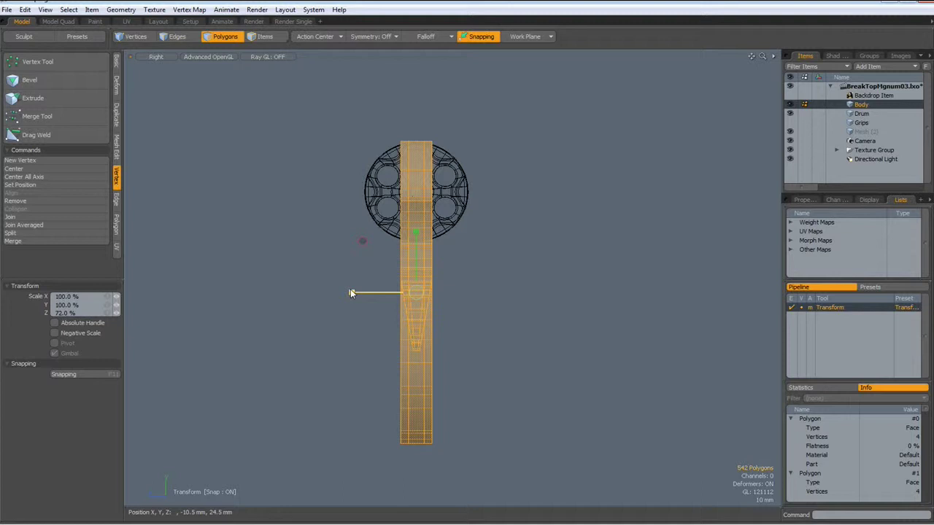
{"action": "key", "text": "space"}
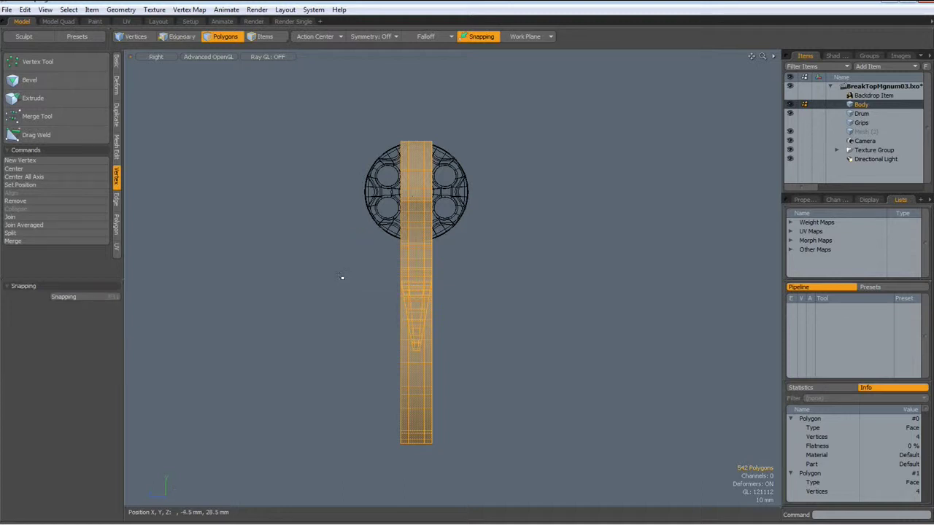
Extrude the two upper faces running along the barrel by 6.5 mm in Y to form a raised rib
{"action": "key", "text": "ctrl+space"}
{"action": "left_click", "coordinate": [366, 261]}
{"action": "left_click_drag", "start_coordinate": [323, 300], "coordinate": [627, 326], "text": "alt"}
{"action": "left_click", "coordinate": [398, 266]}
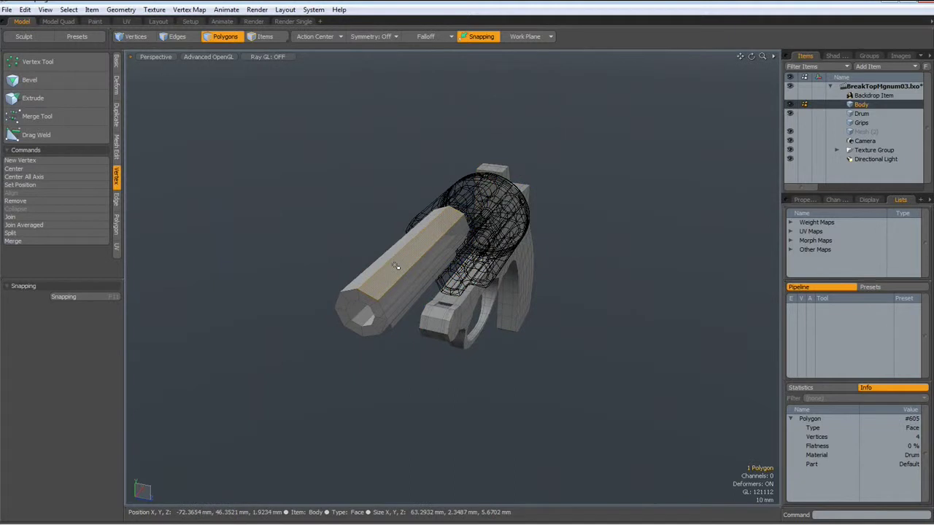
{"action": "left_click_drag", "start_coordinate": [398, 265], "coordinate": [451, 267], "text": "alt"}
{"action": "left_click", "coordinate": [512, 245], "text": "shift"}
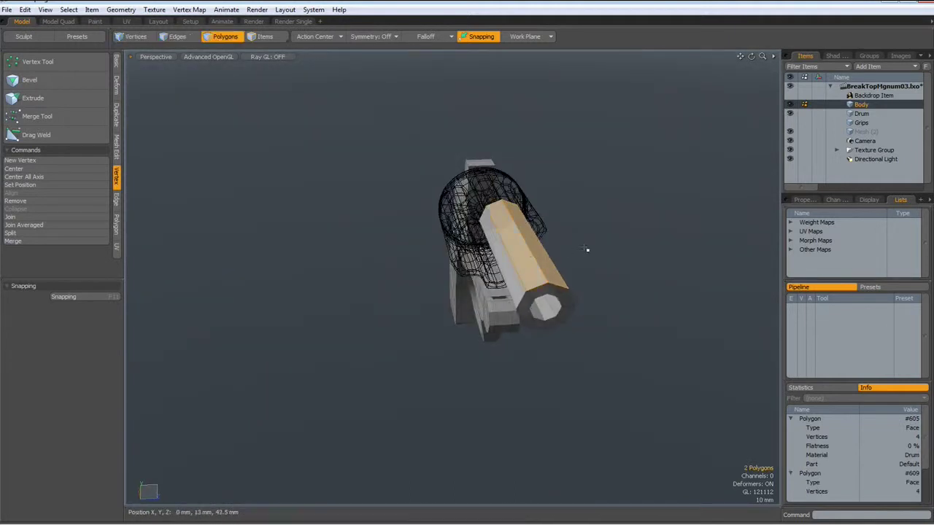
{"action": "left_click_drag", "start_coordinate": [588, 251], "coordinate": [376, 284], "text": "alt"}
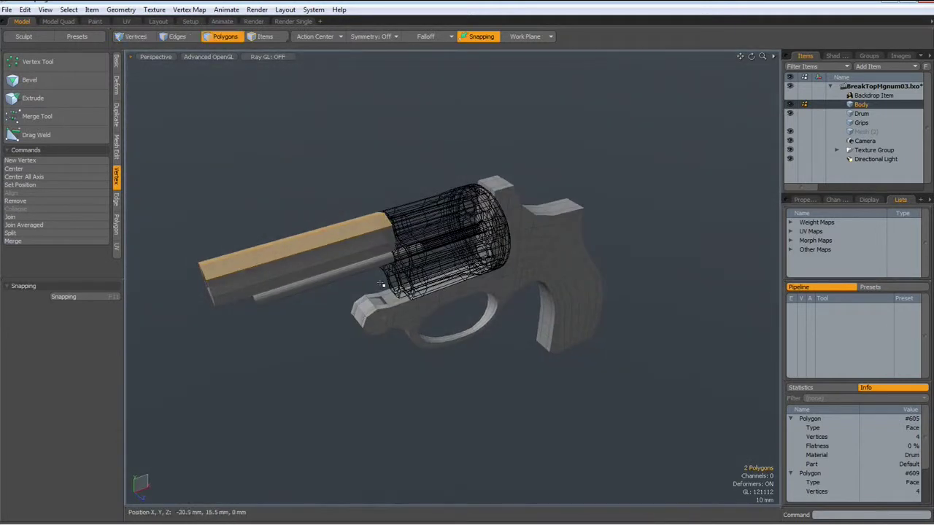
{"action": "key", "text": "shift+x"}
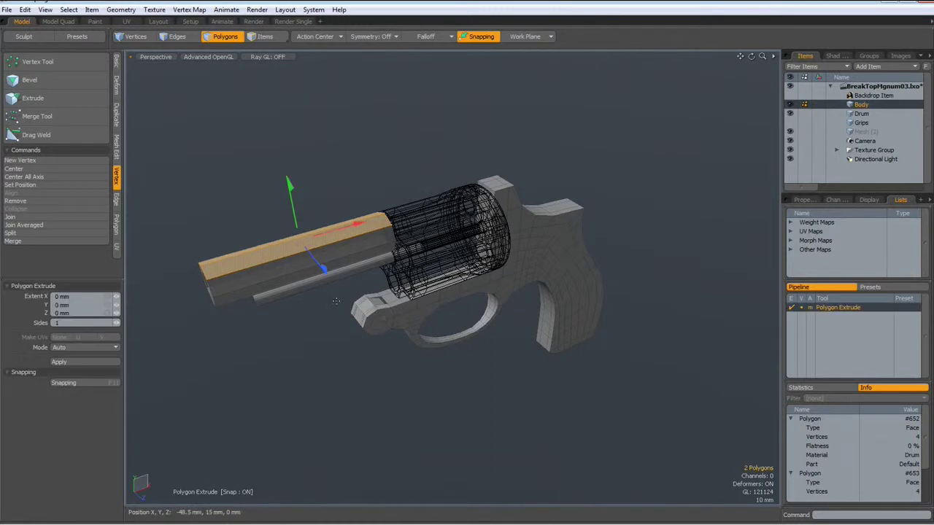
{"action": "left_click_drag", "start_coordinate": [293, 191], "coordinate": [286, 169]}
{"action": "left_click_drag", "start_coordinate": [288, 244], "coordinate": [234, 249], "text": "alt"}
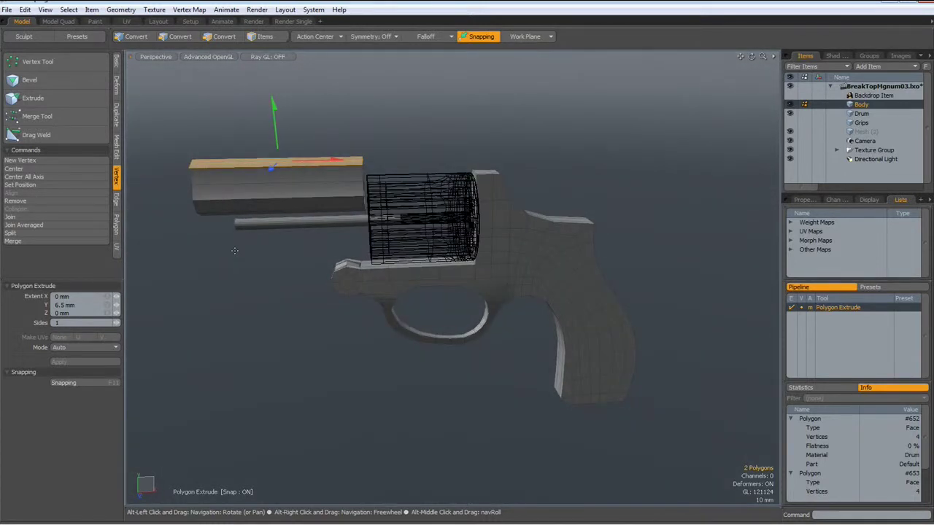
{"action": "key", "text": "space"}
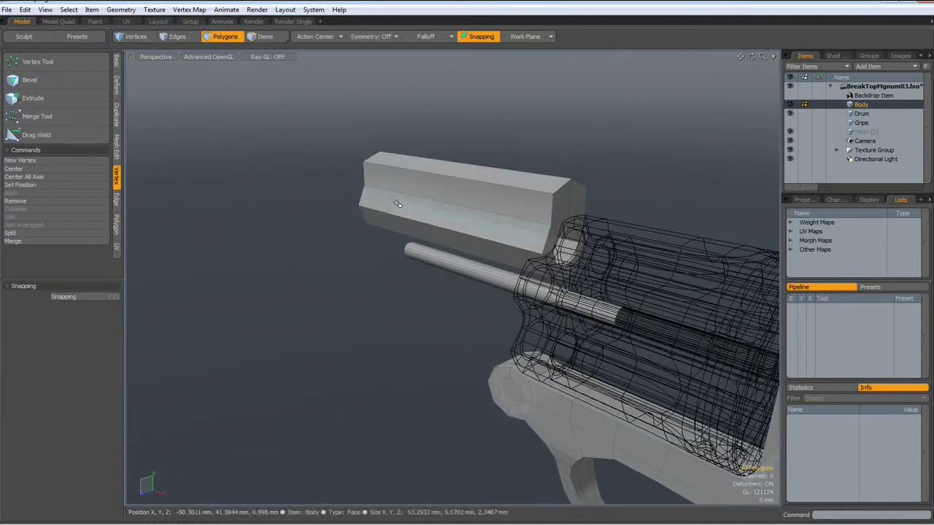
Copy the Y position of the centre vertex at the base of the rib on the barrel's rear face
{"action": "key", "text": "2"}
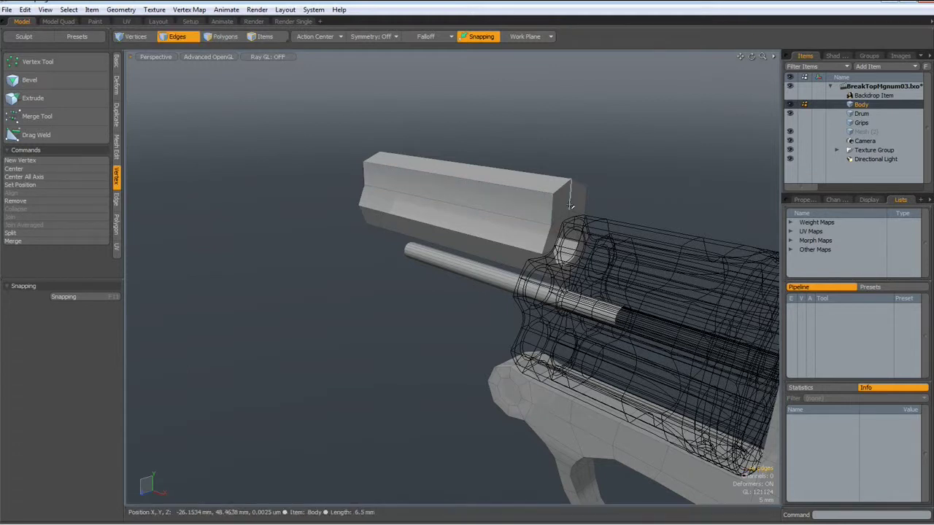
{"action": "scroll", "coordinate": [576, 210], "scroll_direction": "up", "scroll_amount": 5}
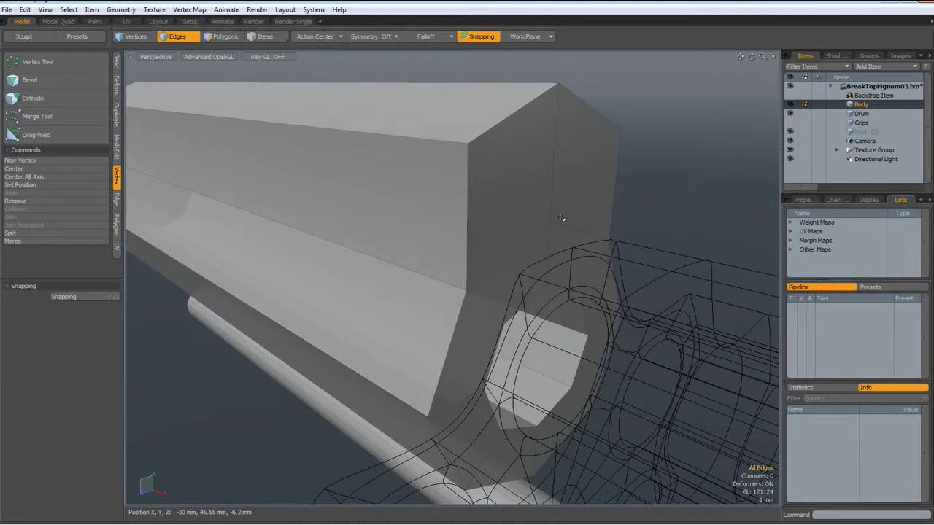
{"action": "key", "text": "1"}
{"action": "left_click", "coordinate": [550, 218]}
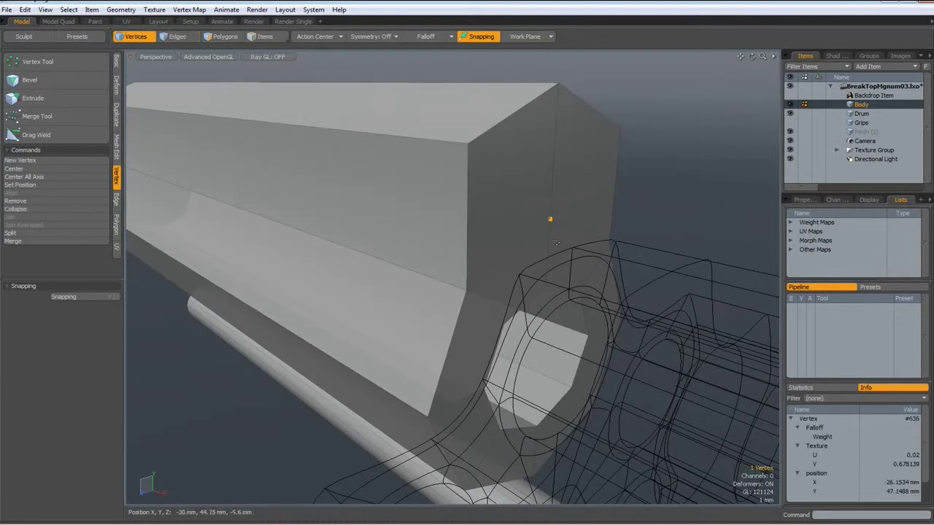
{"action": "left_click", "coordinate": [898, 492]}
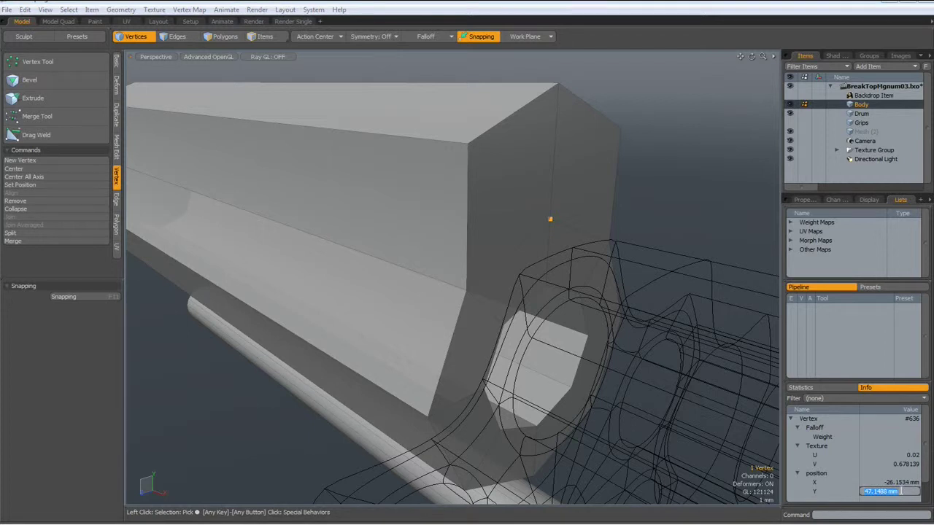
{"action": "key", "text": "Return"}
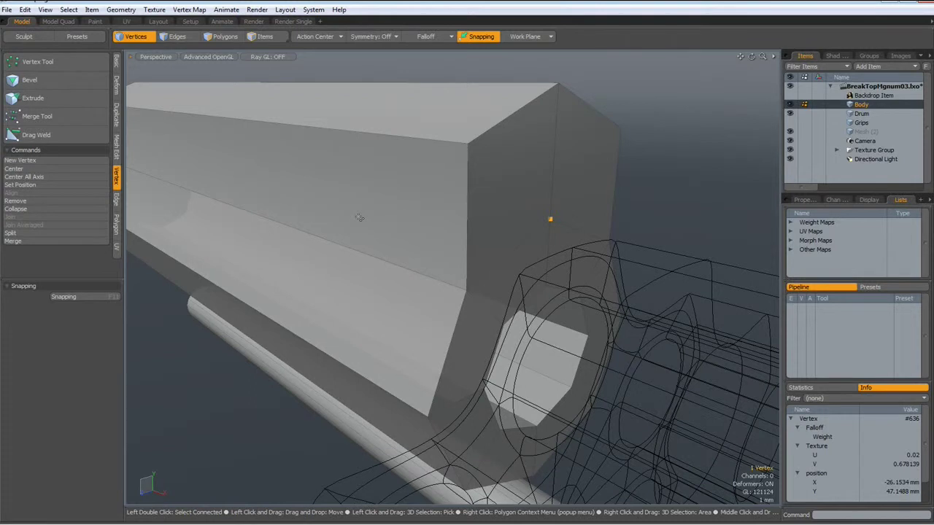
Set the Y position of the two long side edges at the base of the barrel rib to 47.1488 mm
{"action": "key", "text": "2"}
{"action": "left_click", "coordinate": [321, 230]}
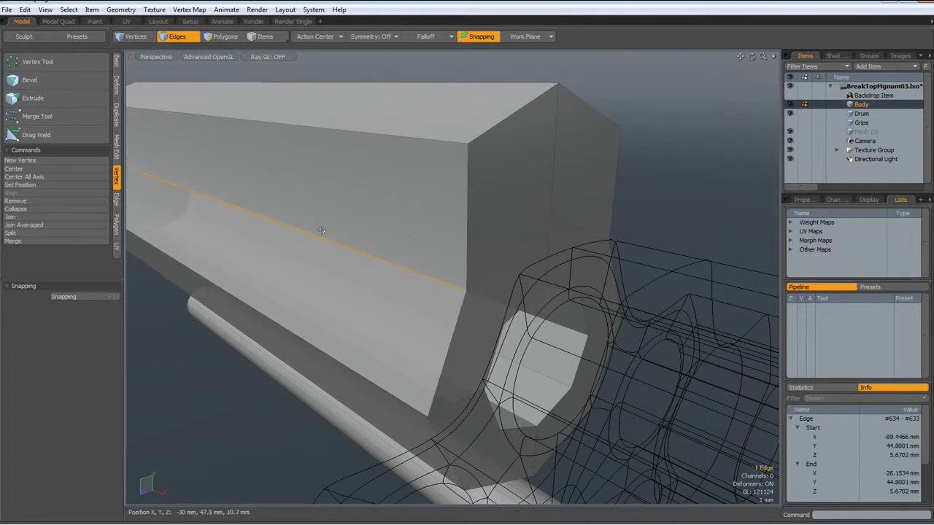
{"action": "left_click_drag", "start_coordinate": [526, 204], "coordinate": [506, 223], "text": "alt"}
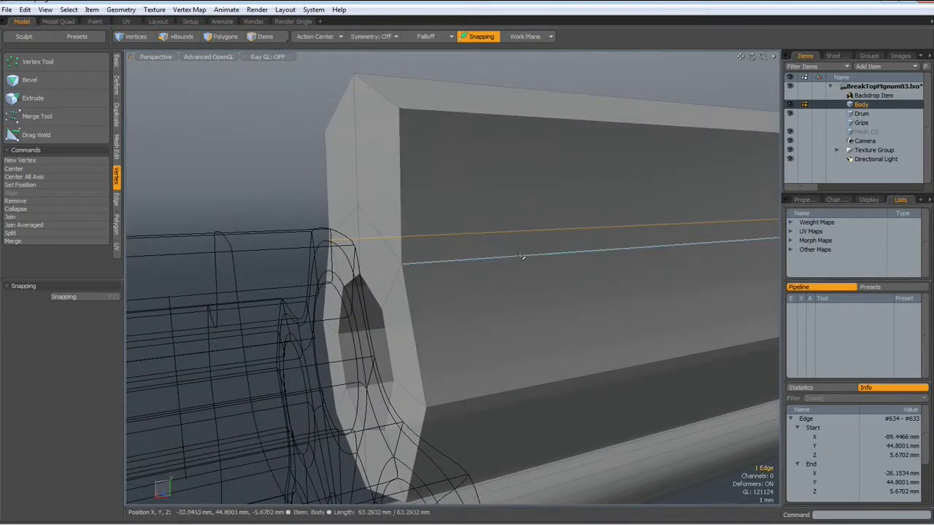
{"action": "left_click", "coordinate": [522, 257], "text": "shift"}
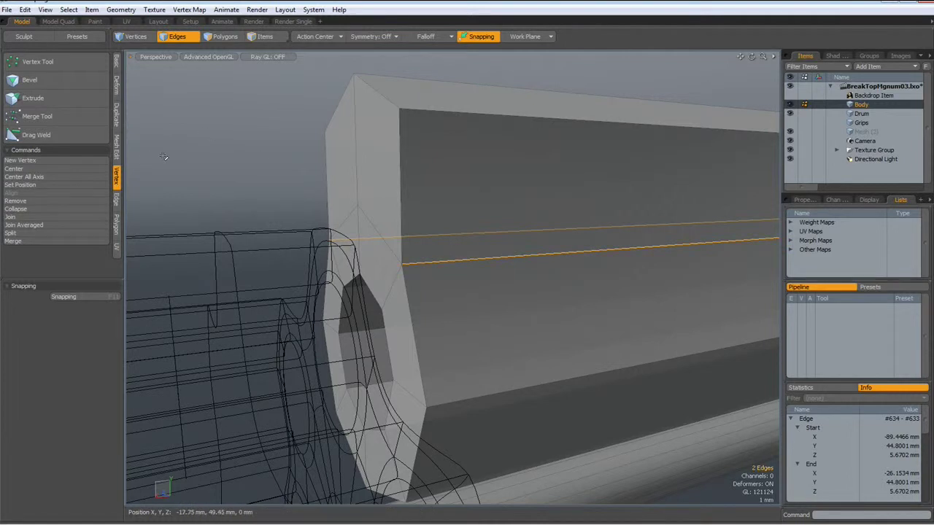
{"action": "left_click", "coordinate": [34, 186]}
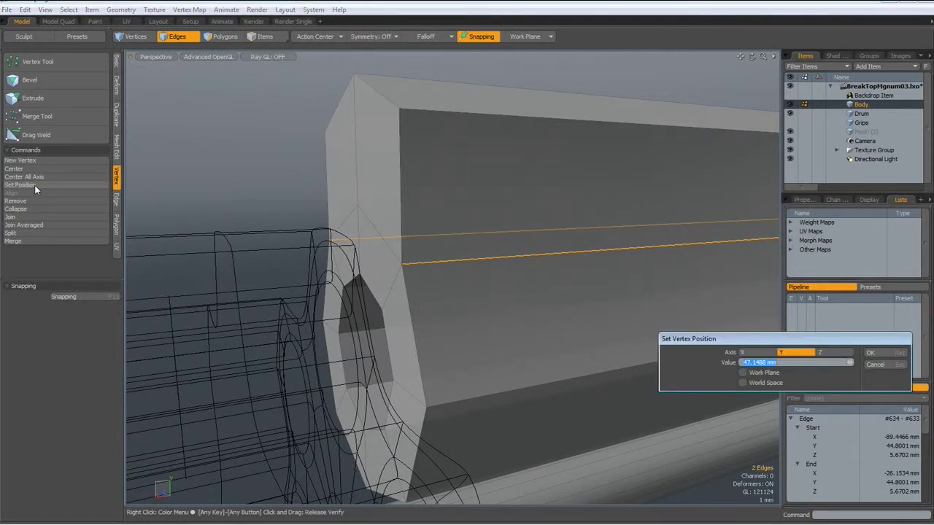
{"action": "left_click", "coordinate": [872, 354]}
{"action": "left_click_drag", "start_coordinate": [485, 261], "coordinate": [590, 273], "text": "alt"}
Extrude the two rear end faces of the barrel rib 54 mm along X, over the drum and frame
{"action": "key", "text": "3"}
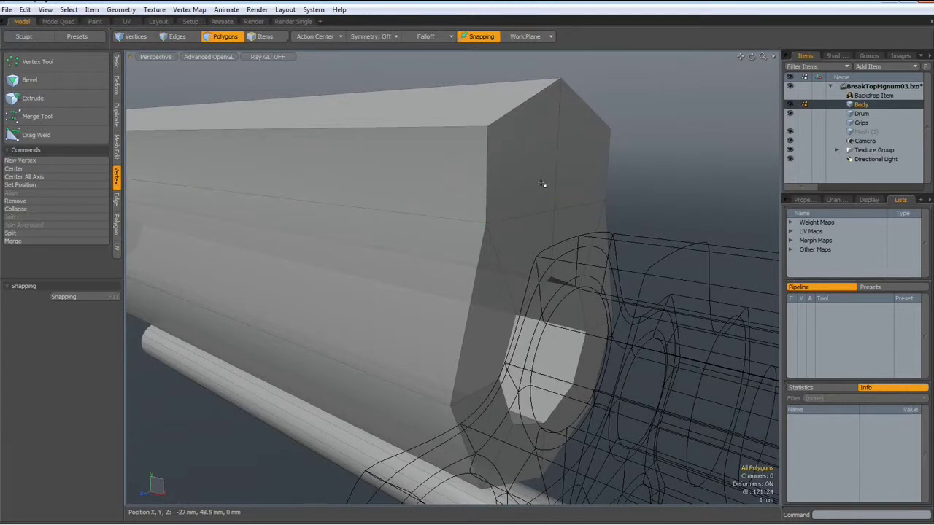
{"action": "left_click", "coordinate": [540, 188]}
{"action": "left_click", "coordinate": [576, 172], "text": "shift"}
{"action": "scroll", "coordinate": [576, 172], "scroll_direction": "down", "scroll_amount": 3}
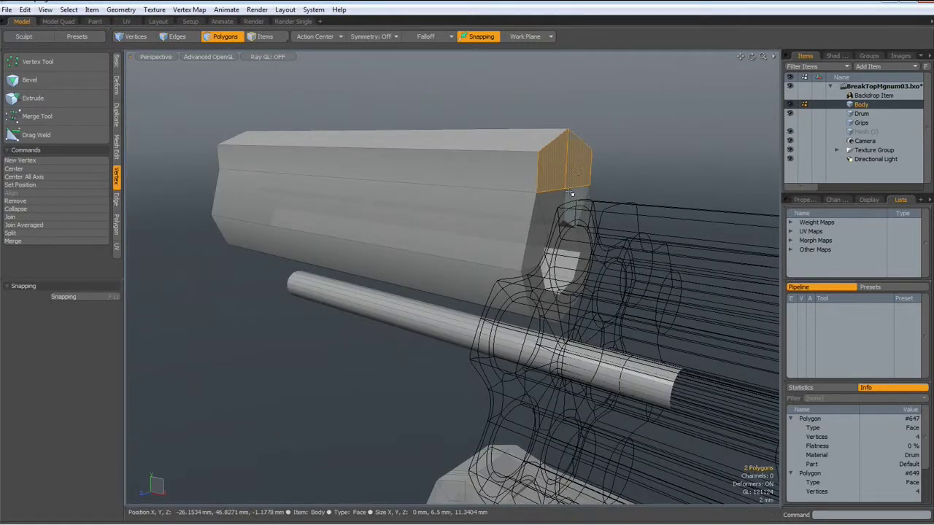
{"action": "scroll", "coordinate": [554, 207], "scroll_direction": "down", "scroll_amount": 2}
{"action": "left_click_drag", "start_coordinate": [554, 207], "coordinate": [486, 262], "text": "alt"}
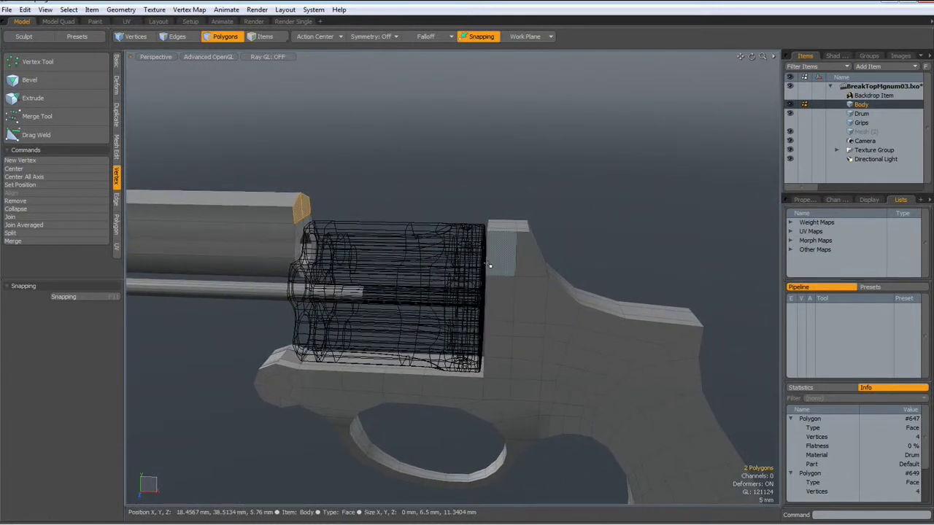
{"action": "key", "text": "shift+x"}
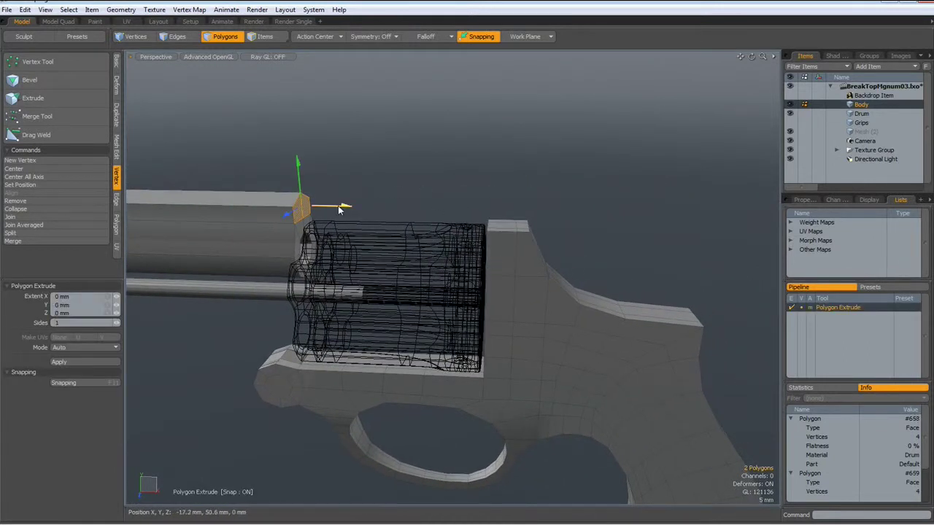
{"action": "left_click_drag", "start_coordinate": [342, 206], "coordinate": [573, 212]}
{"action": "scroll", "coordinate": [508, 244], "scroll_direction": "up", "scroll_amount": 5}
{"action": "left_click_drag", "start_coordinate": [518, 242], "coordinate": [432, 236], "text": "alt"}
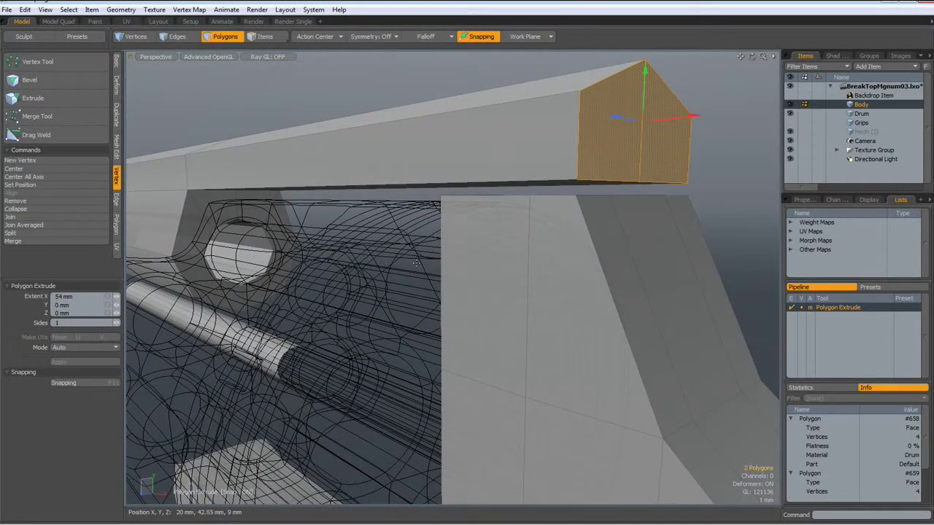
{"action": "key", "text": "space"}
Turn on Z symmetry and remove the short frame edges above the trigger guard's front and rear ends
{"action": "scroll", "coordinate": [465, 266], "scroll_direction": "down", "scroll_amount": 3}
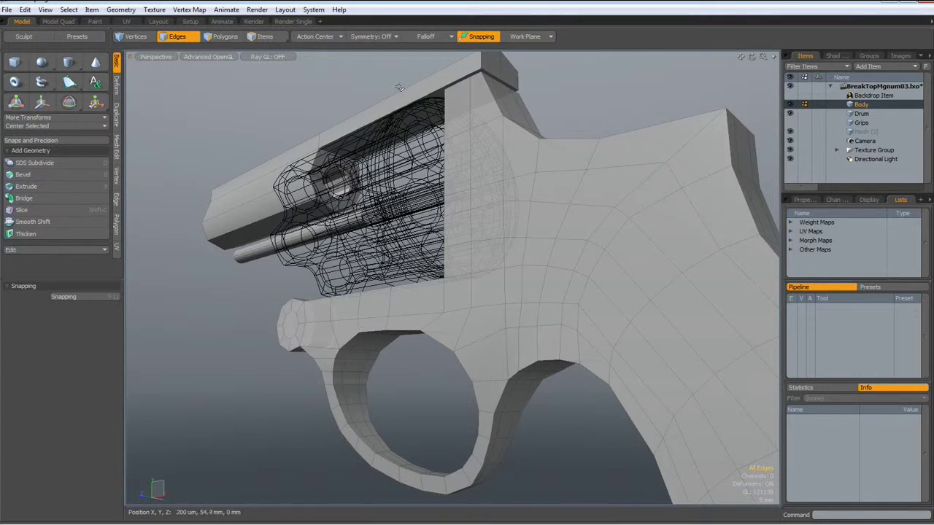
{"action": "left_click", "coordinate": [368, 38]}
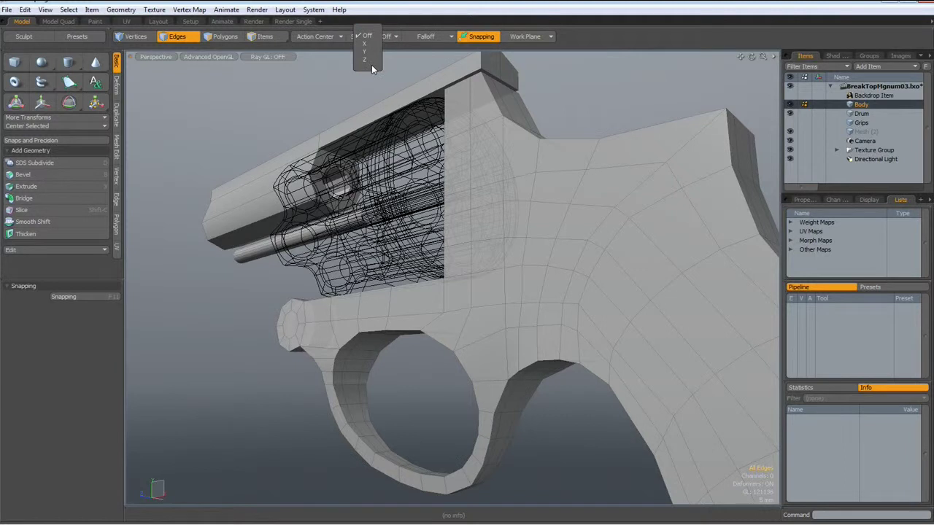
{"action": "left_click", "coordinate": [373, 62]}
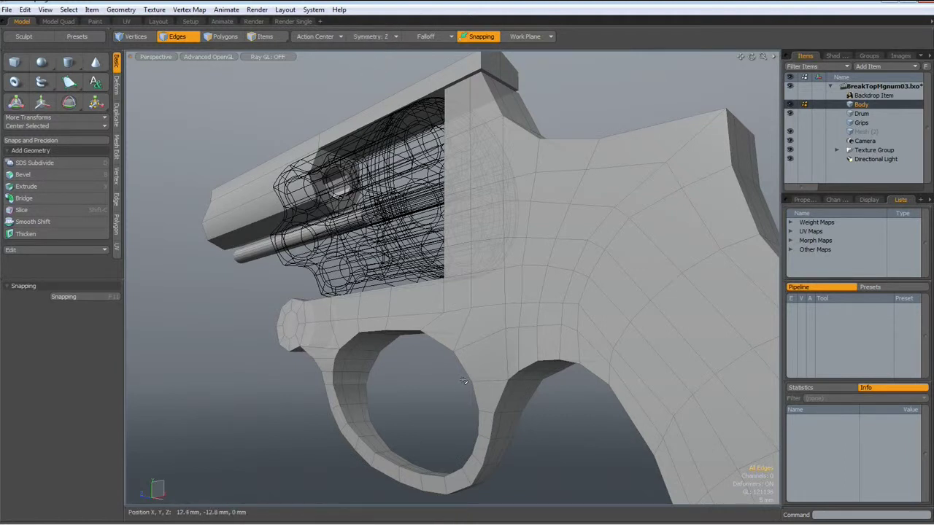
{"action": "left_click", "coordinate": [471, 329]}
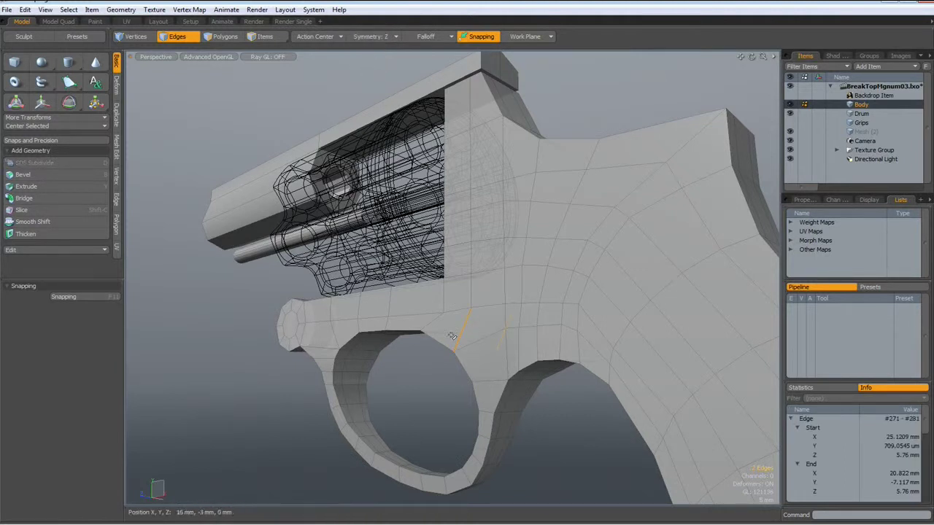
{"action": "left_click", "coordinate": [335, 338], "text": "shift"}
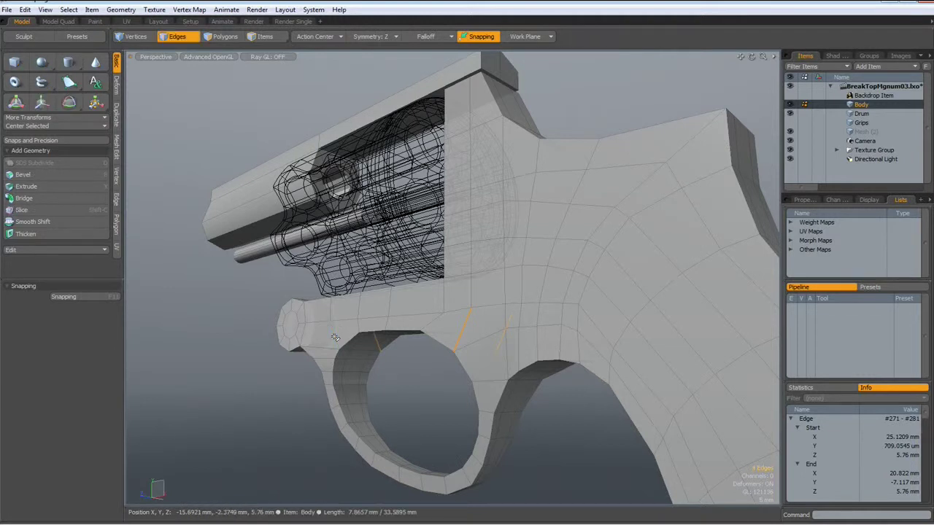
{"action": "key", "text": "Delete"}
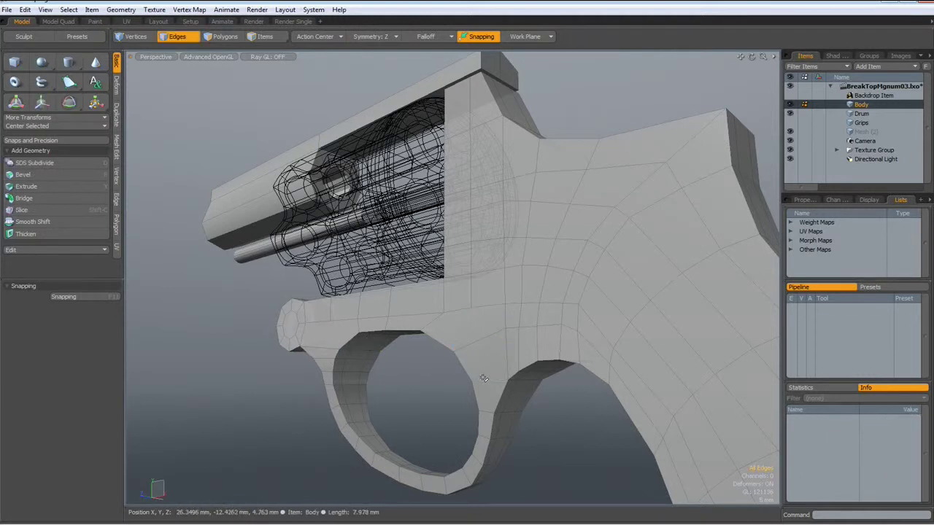
Loop Slice the side faces of the trigger guard with one loop at 50%, running along the guard on both sides
{"action": "left_click", "coordinate": [489, 383]}
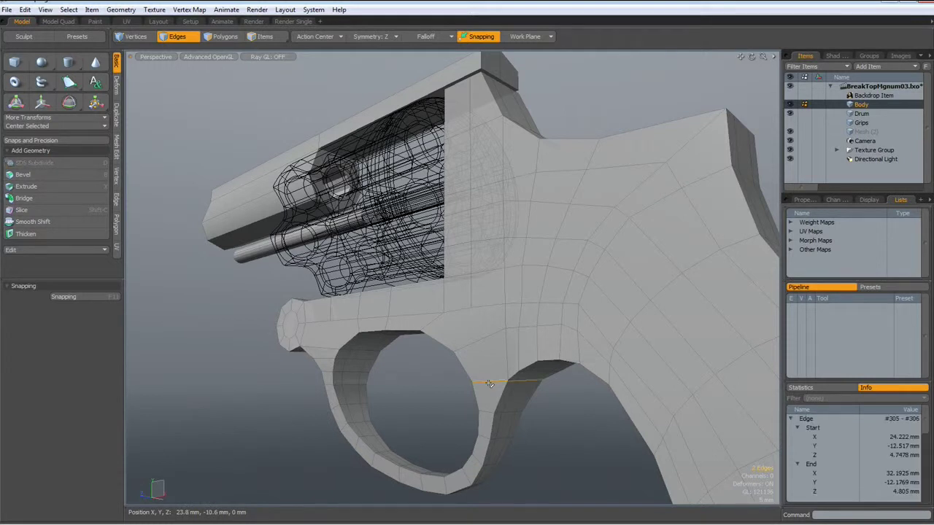
{"action": "key", "text": "alt+c"}
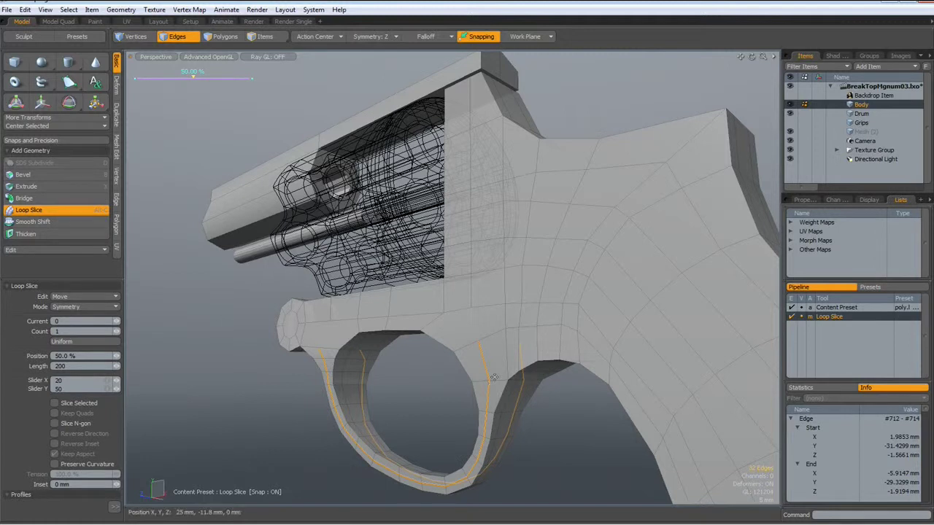
{"action": "key", "text": "space"}
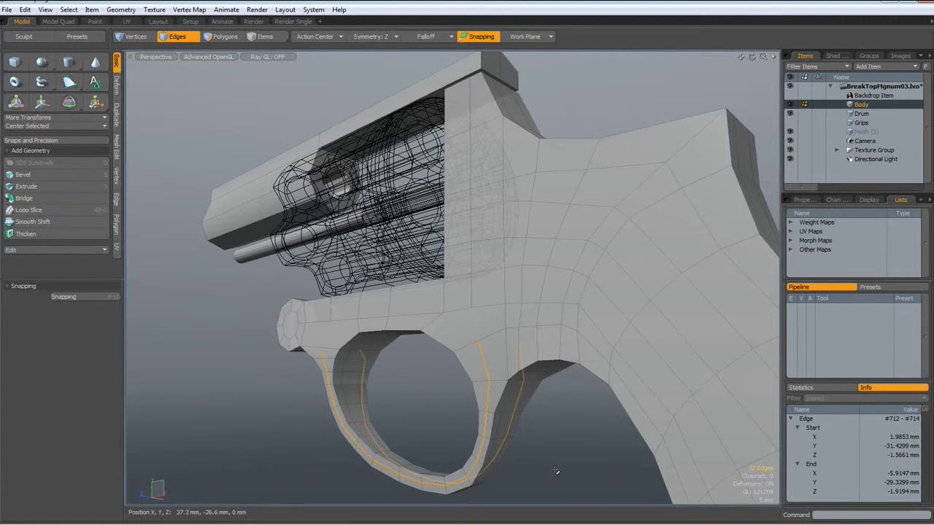
{"action": "left_click", "coordinate": [555, 471]}
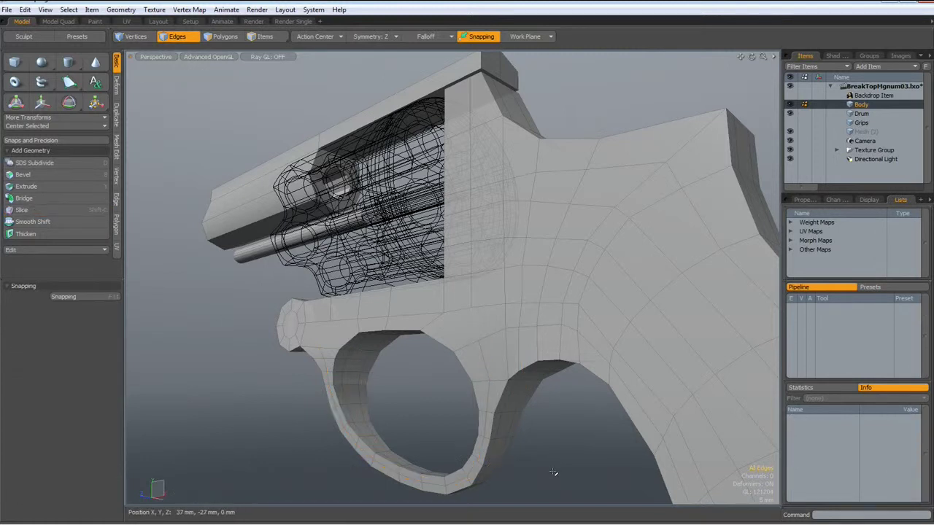
Edge Slice from the ends of the new guard loop to the existing frame vertices above, at the rear and front junctions
{"action": "key", "text": "c"}
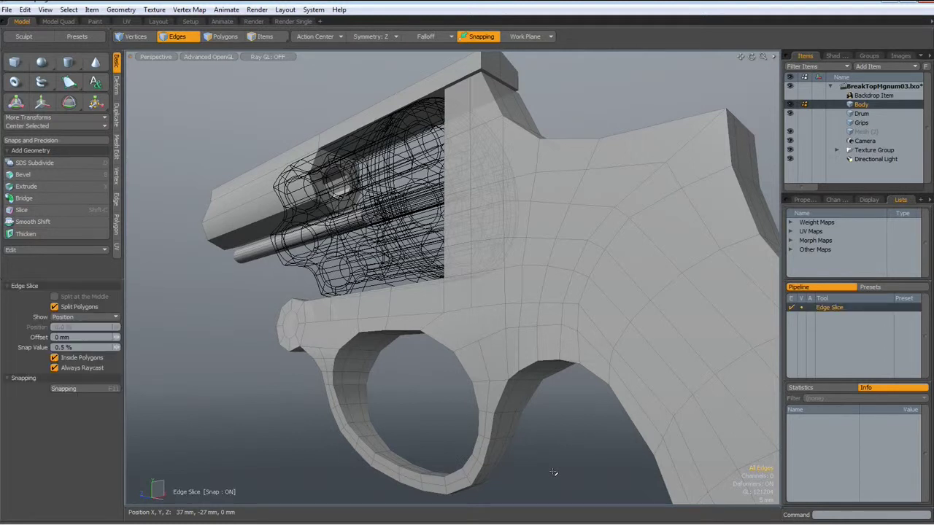
{"action": "left_click", "coordinate": [482, 338]}
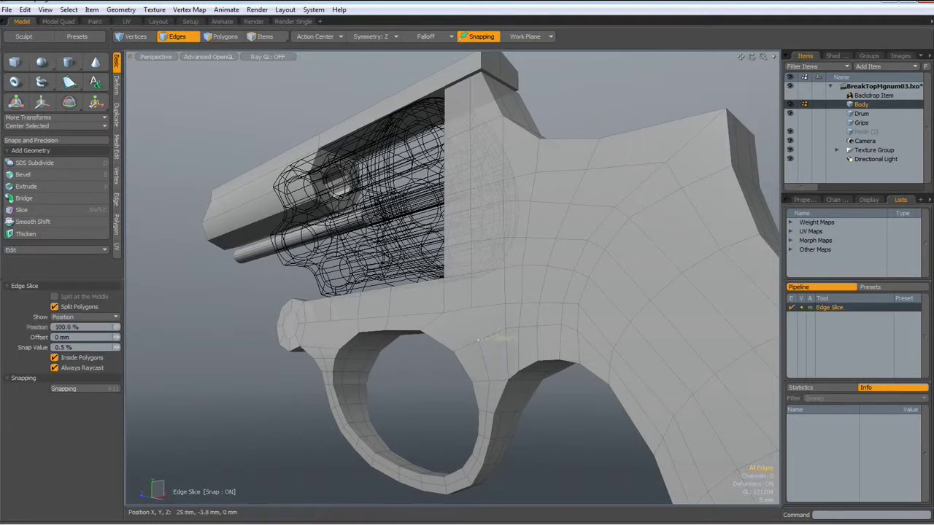
{"action": "left_click", "coordinate": [475, 306]}
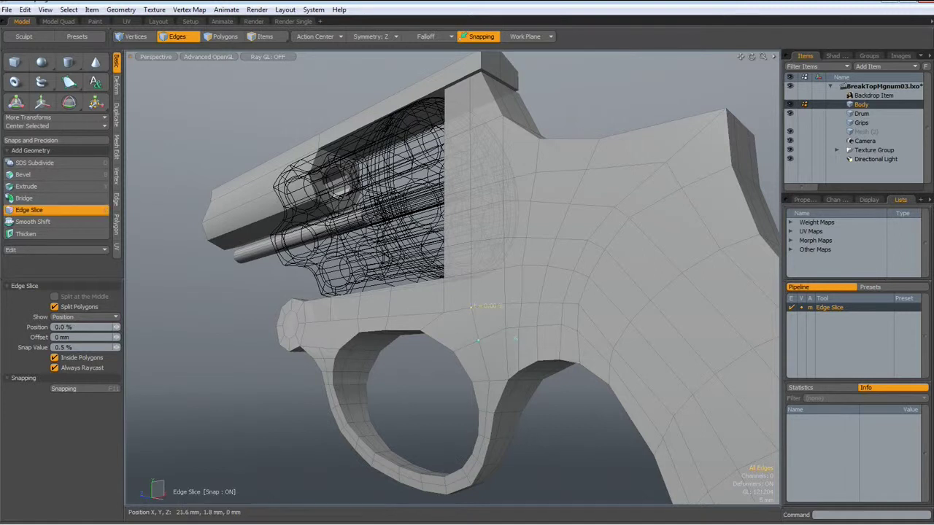
{"action": "left_click_drag", "start_coordinate": [324, 328], "coordinate": [337, 342], "text": "alt"}
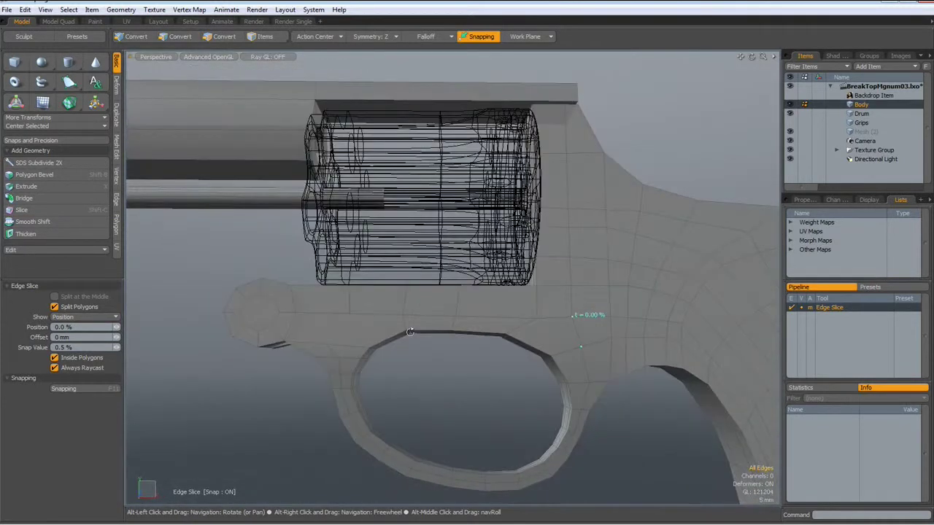
{"action": "left_click", "coordinate": [340, 346], "text": "shift"}
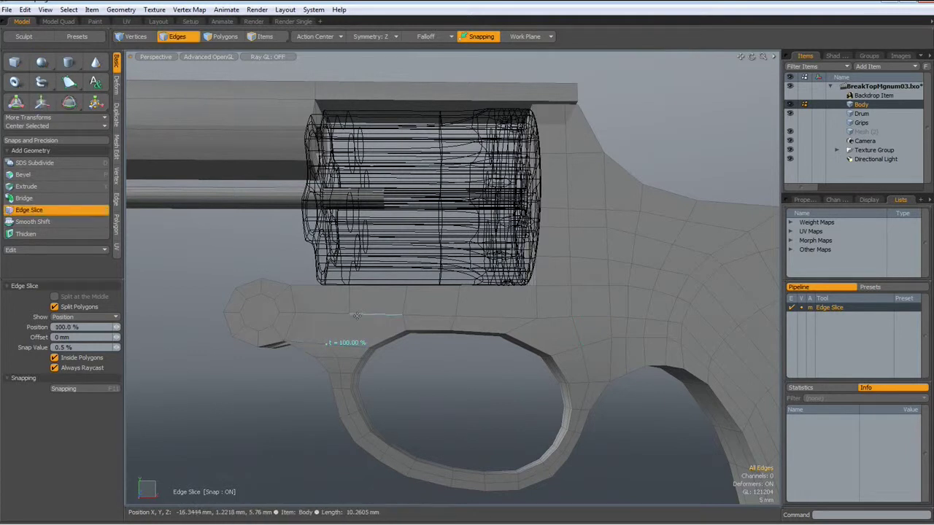
{"action": "key", "text": "space"}
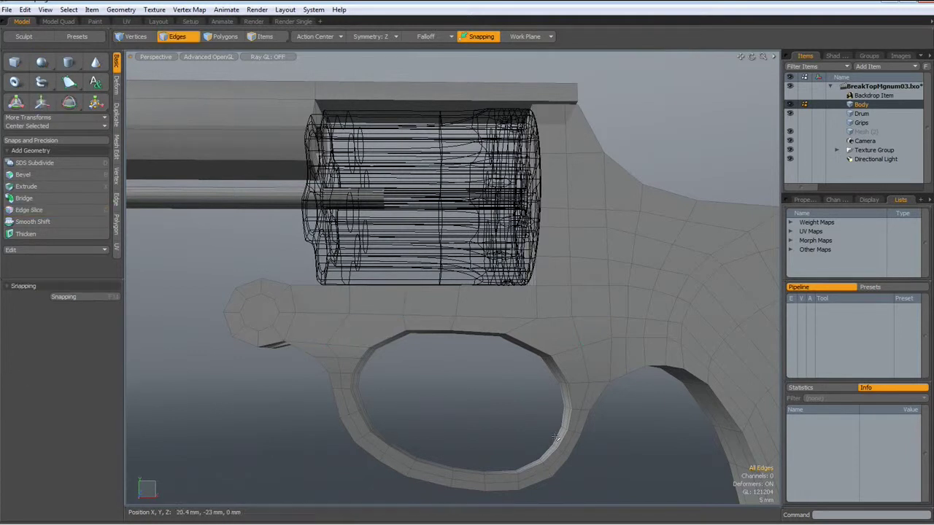
Shift the edge at the trigger guard's front junction with the frame 2.4 mm in X and -0.2 mm in Y with element falloff
{"action": "left_click_drag", "start_coordinate": [652, 442], "coordinate": [368, 400], "text": "alt"}
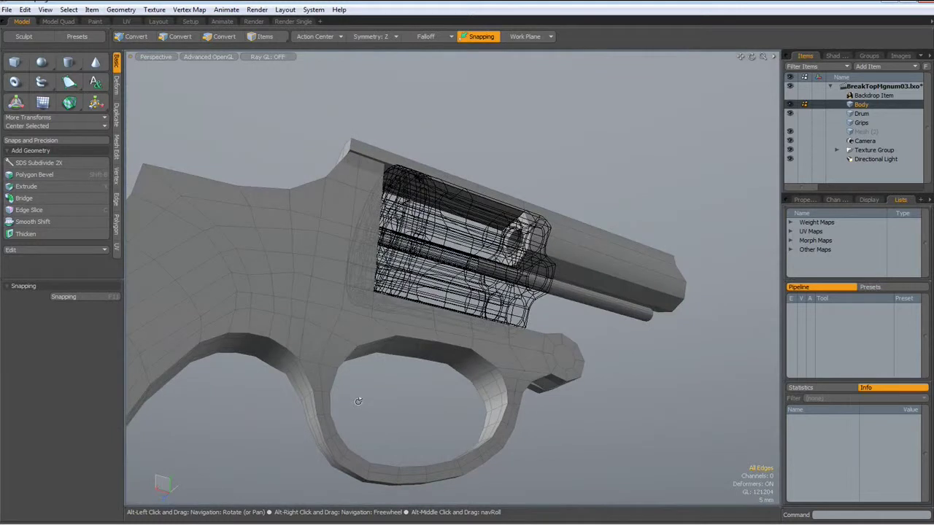
{"action": "left_click_drag", "start_coordinate": [358, 401], "coordinate": [420, 413], "text": "alt"}
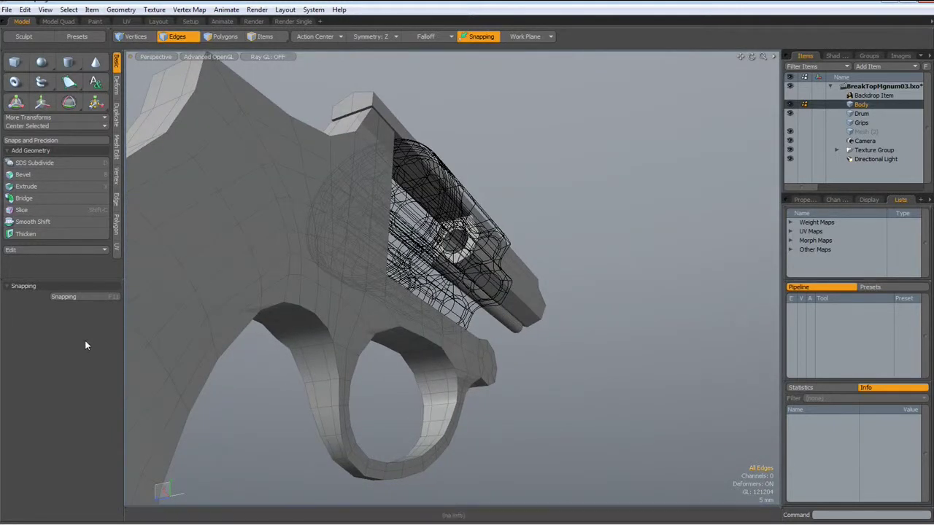
{"action": "left_click_drag", "start_coordinate": [177, 313], "coordinate": [376, 351], "text": "alt"}
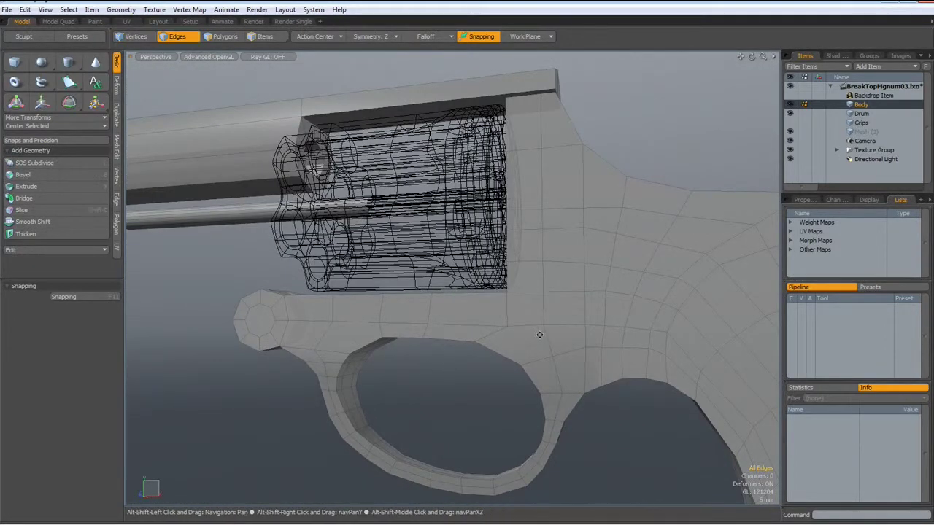
{"action": "left_click_drag", "start_coordinate": [427, 374], "coordinate": [419, 346], "text": "alt"}
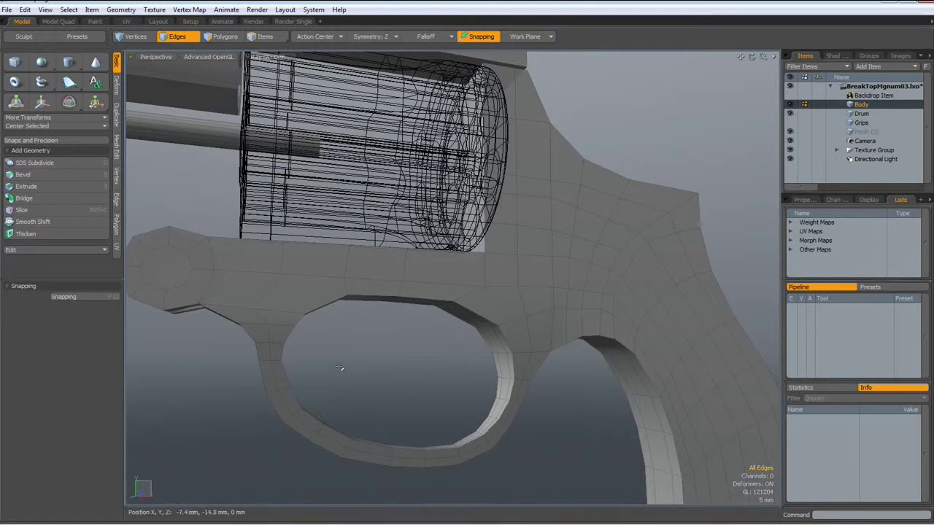
{"action": "left_click_drag", "start_coordinate": [332, 365], "coordinate": [362, 369], "text": "alt"}
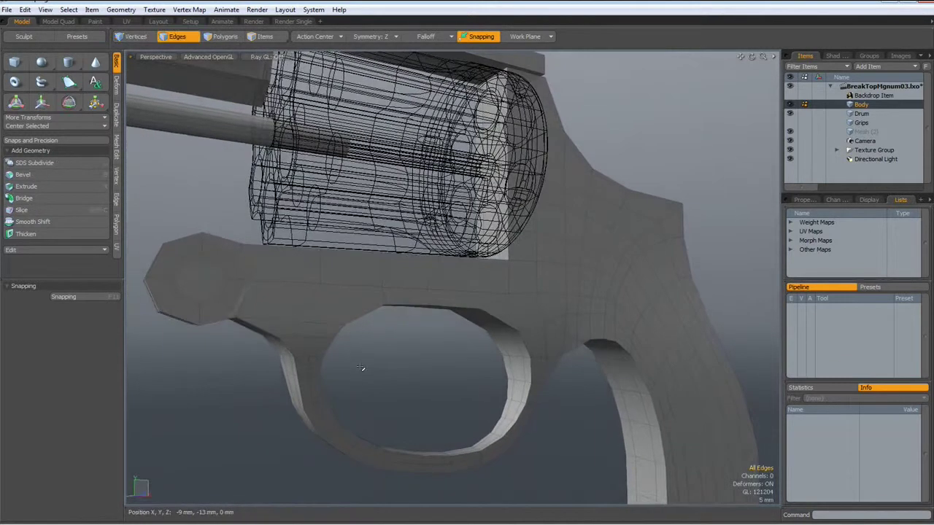
{"action": "scroll", "coordinate": [361, 367], "scroll_direction": "up", "scroll_amount": 2}
{"action": "scroll", "coordinate": [361, 367], "scroll_direction": "down", "scroll_amount": 3}
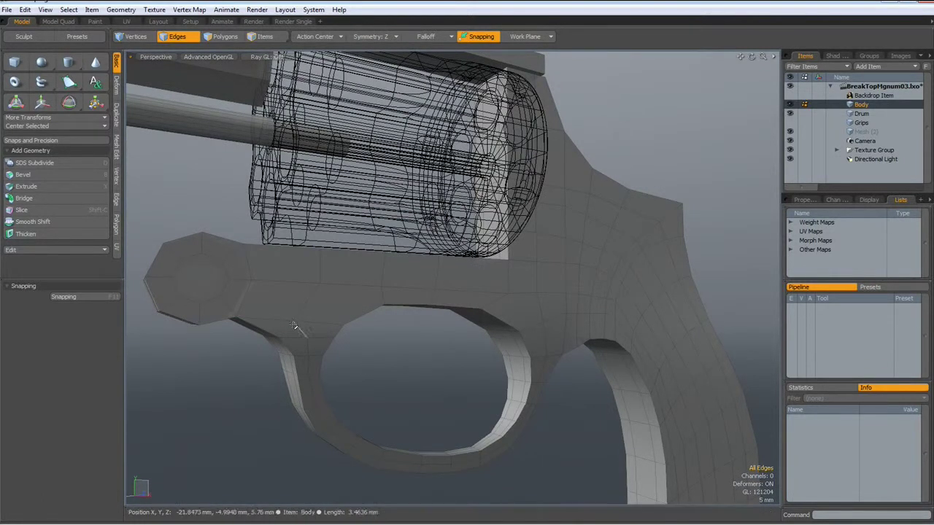
{"action": "key", "text": "t"}
{"action": "left_click_drag", "start_coordinate": [292, 322], "coordinate": [308, 322]}
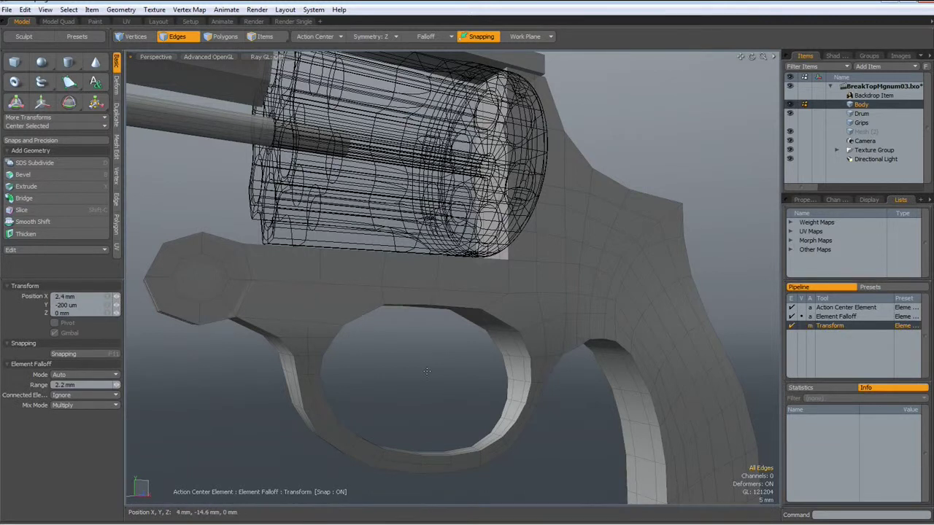
{"action": "key", "text": "space"}
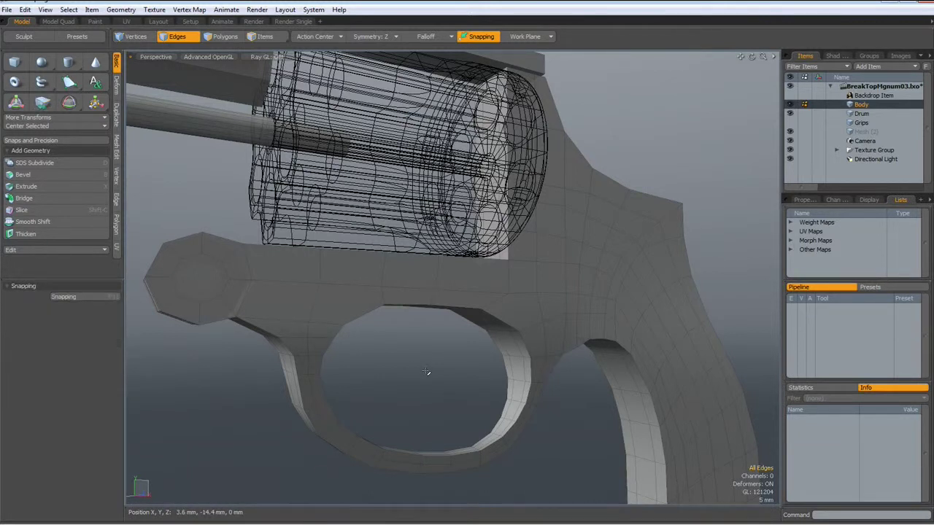
Turn symmetry off and show the backdrop reference image behind the model in the front view
{"action": "left_click", "coordinate": [366, 34]}
{"action": "left_click", "coordinate": [366, 11]}
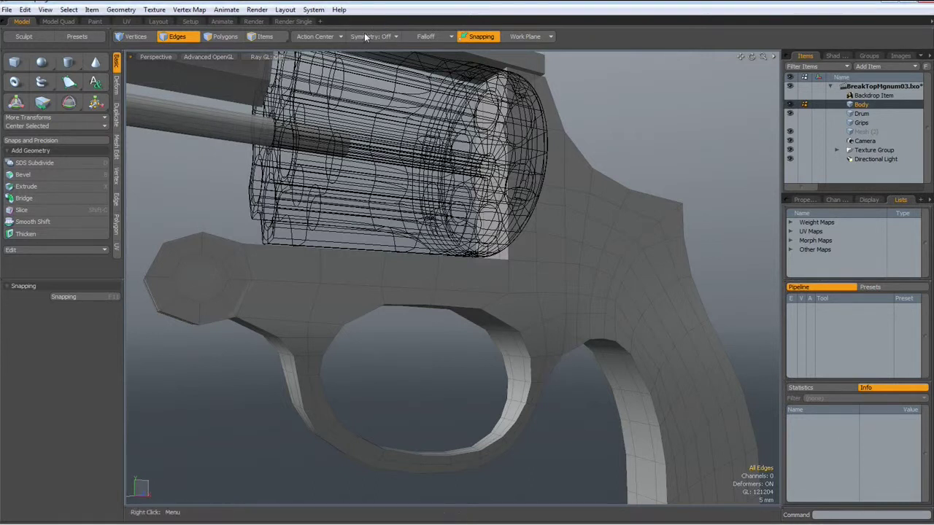
{"action": "left_click_drag", "start_coordinate": [343, 262], "coordinate": [398, 308], "text": "alt"}
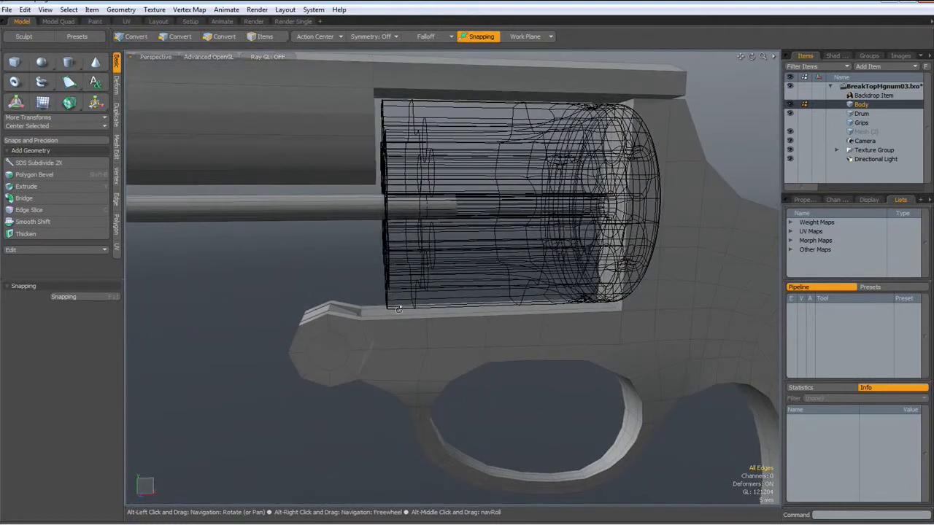
{"action": "left_click", "coordinate": [788, 96]}
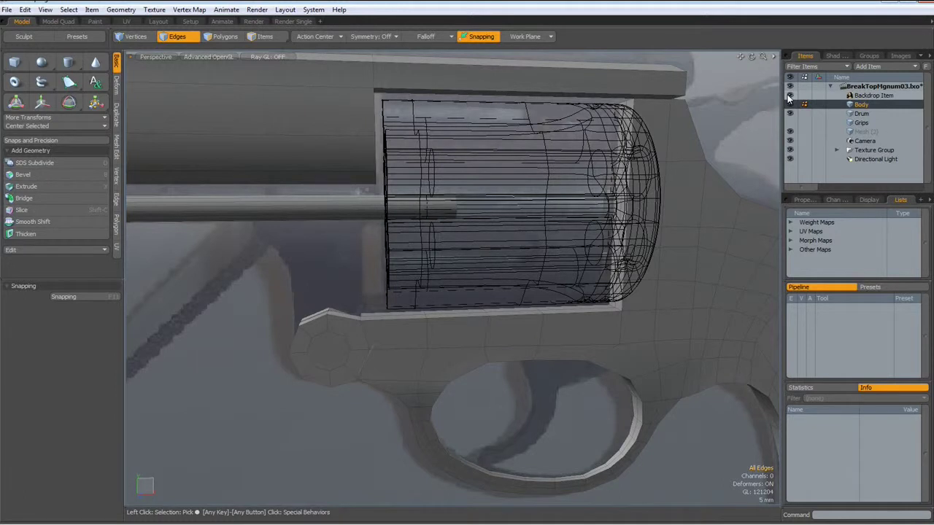
{"action": "key", "text": "KP_2"}
{"action": "scroll", "coordinate": [362, 324], "scroll_direction": "up", "scroll_amount": 5}
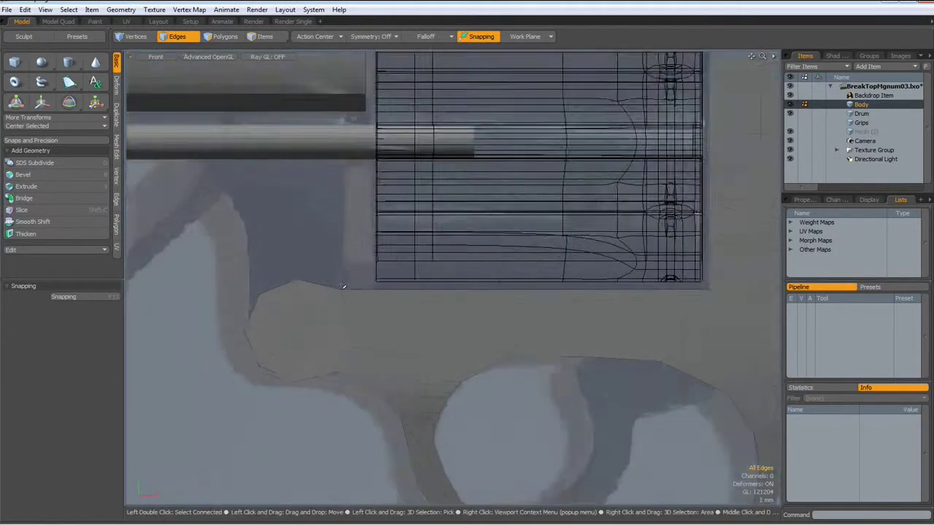
{"action": "scroll", "coordinate": [361, 312], "scroll_direction": "down", "scroll_amount": 2}
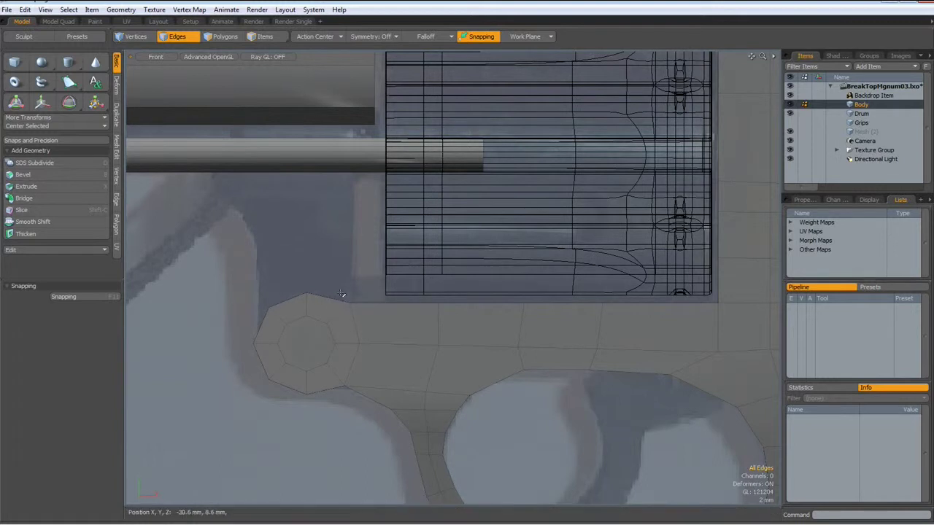
Move the three edges across the frame's upper surface just behind the hinge knob along X to -28.5916 mm
{"action": "left_click_drag", "start_coordinate": [339, 276], "coordinate": [397, 311]}
{"action": "scroll", "coordinate": [357, 313], "scroll_direction": "up", "scroll_amount": 2}
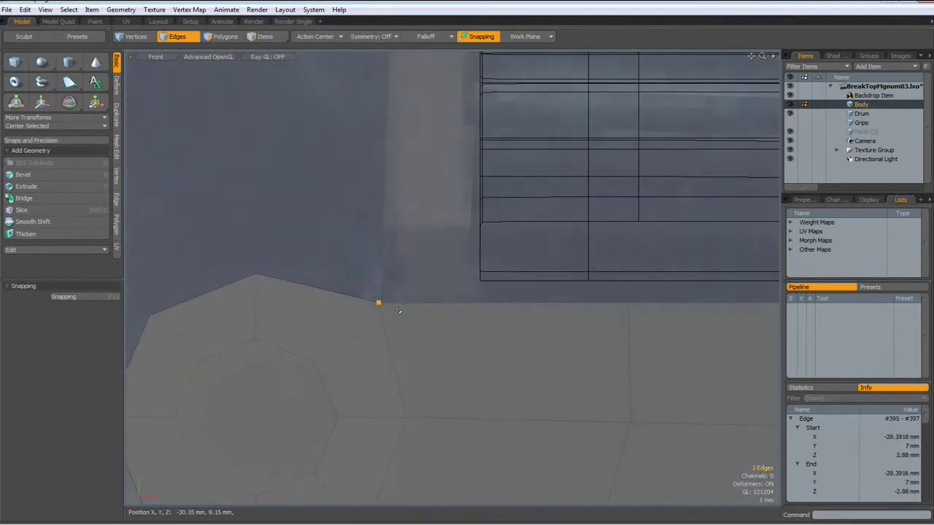
{"action": "key", "text": "w"}
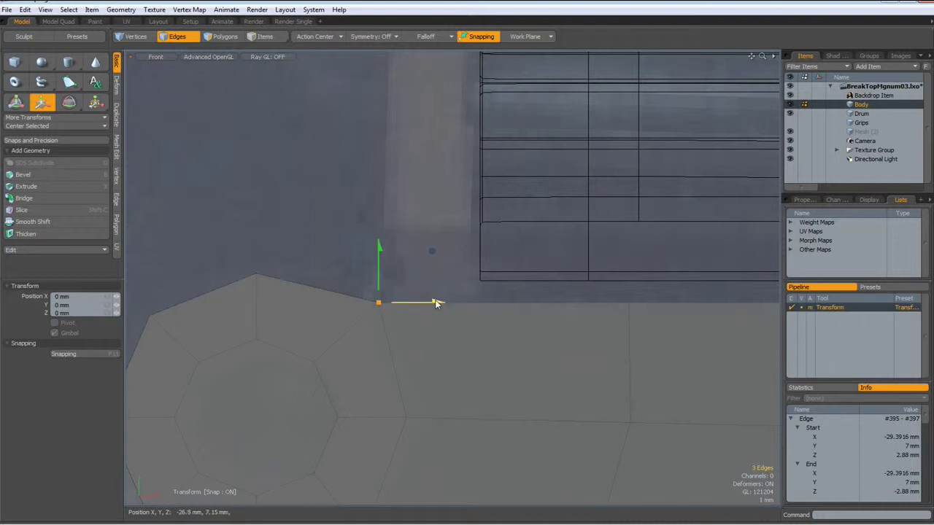
{"action": "left_click_drag", "start_coordinate": [436, 302], "coordinate": [454, 302]}
{"action": "key", "text": "space"}
{"action": "scroll", "coordinate": [437, 286], "scroll_direction": "down", "scroll_amount": 5}
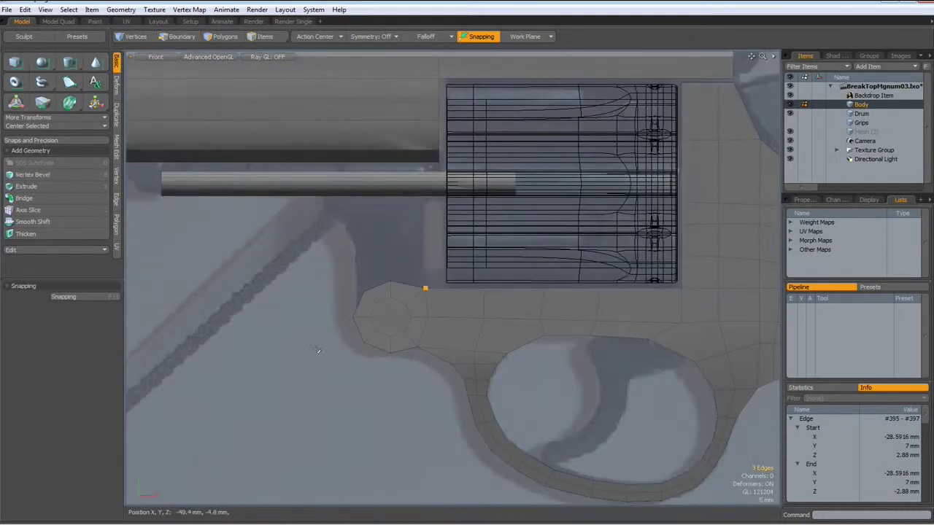
Remove the two inner edge loops that run around the hinge knob, one on each side of its middle strip
{"action": "key", "text": "ctrl+space"}
{"action": "left_click", "coordinate": [343, 333]}
{"action": "left_click_drag", "start_coordinate": [335, 362], "coordinate": [381, 371], "text": "alt"}
{"action": "scroll", "coordinate": [409, 316], "scroll_direction": "up", "scroll_amount": 5}
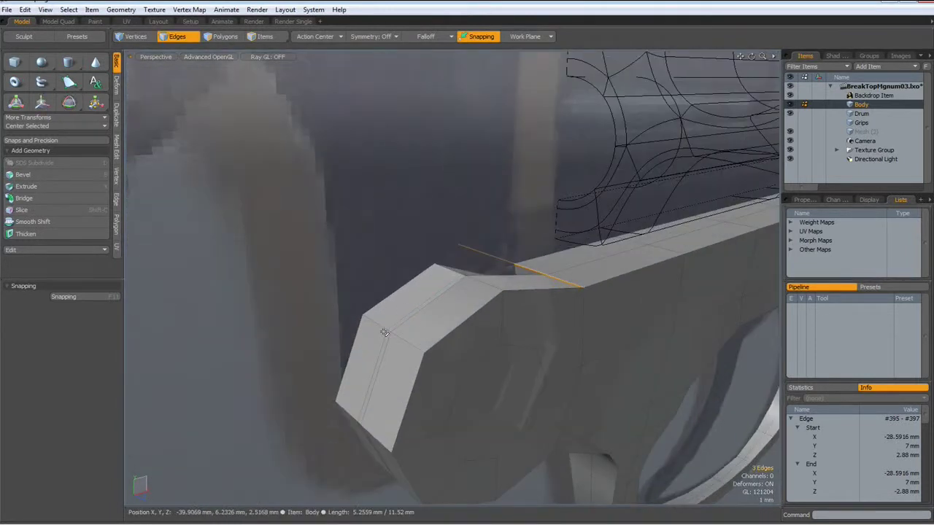
{"action": "left_click_drag", "start_coordinate": [409, 316], "coordinate": [440, 313], "text": "alt"}
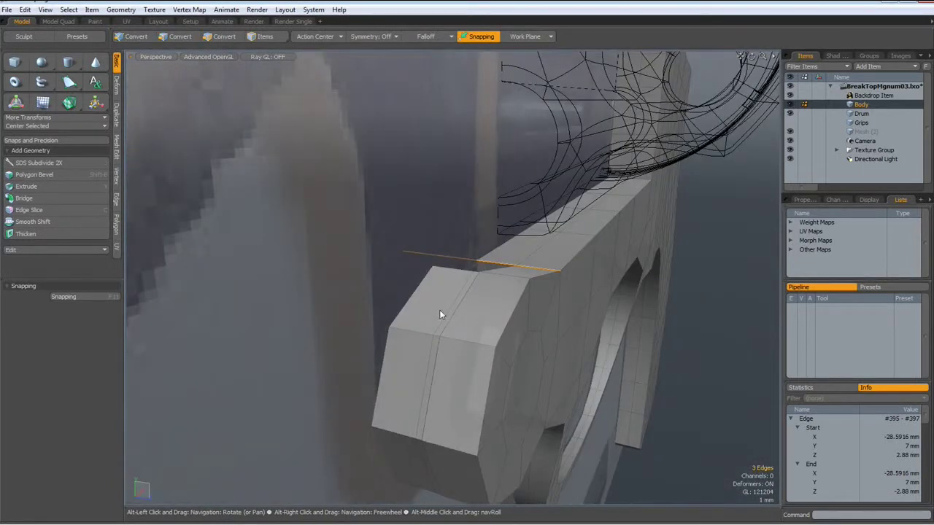
{"action": "key", "text": "2"}
{"action": "double_click", "coordinate": [426, 333]}
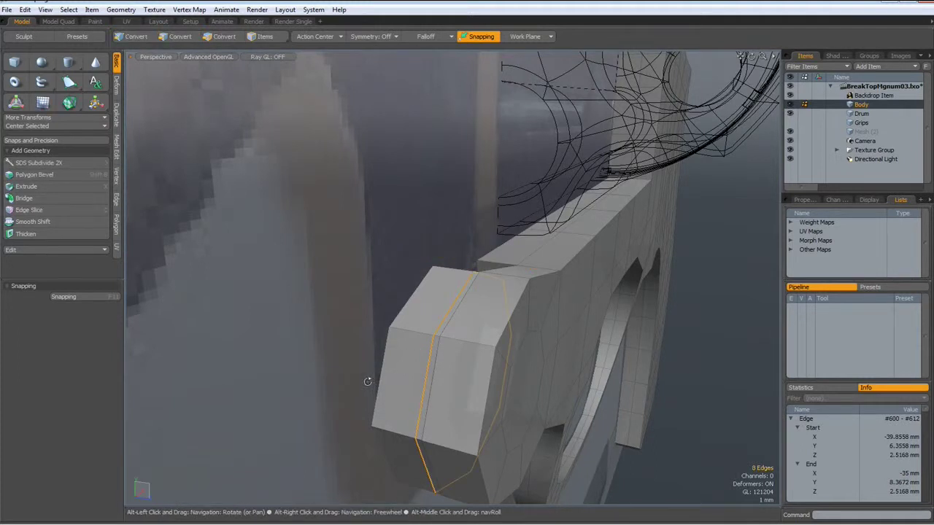
{"action": "left_click_drag", "start_coordinate": [369, 381], "coordinate": [446, 380], "text": "alt"}
{"action": "double_click", "coordinate": [422, 358], "text": "shift"}
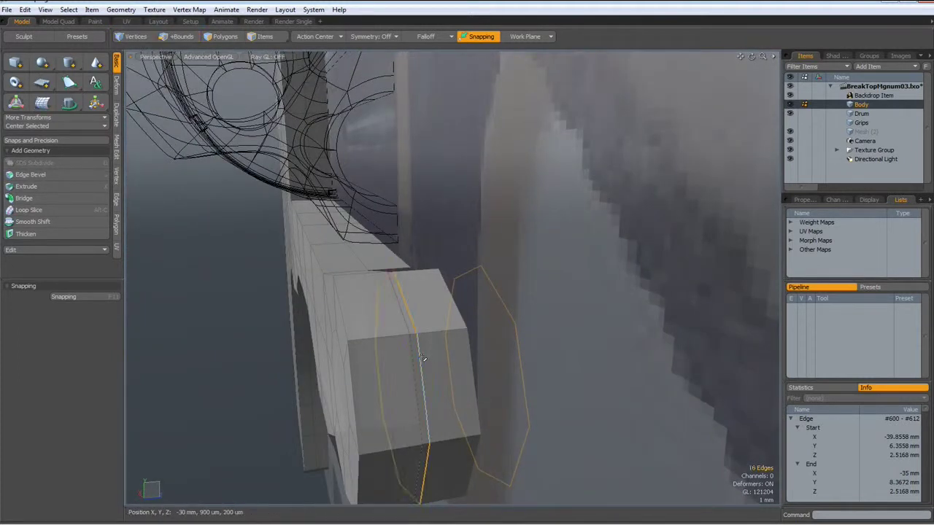
{"action": "key", "text": "BackSpace"}
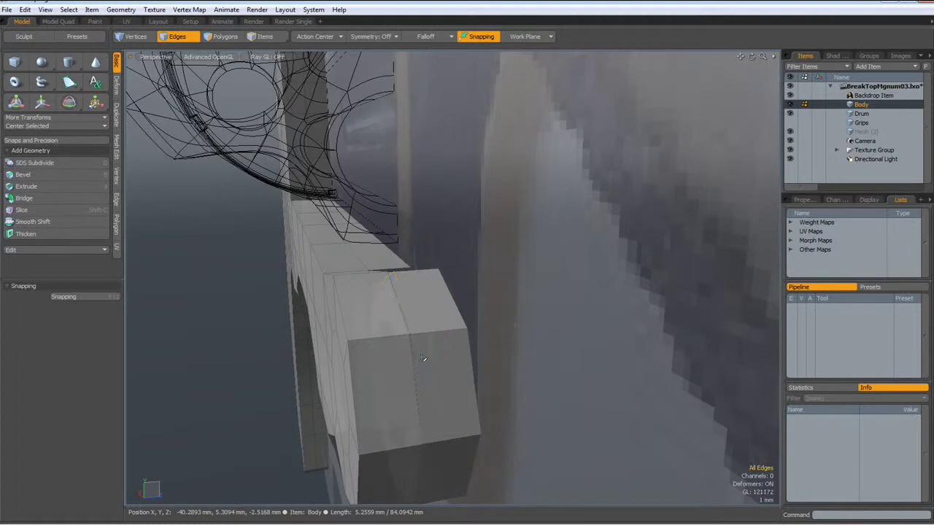
Extrude the three middle polygons on the upper side of the hinge knob 9.1 mm in Y
{"action": "left_click_drag", "start_coordinate": [465, 396], "coordinate": [288, 425], "text": "alt"}
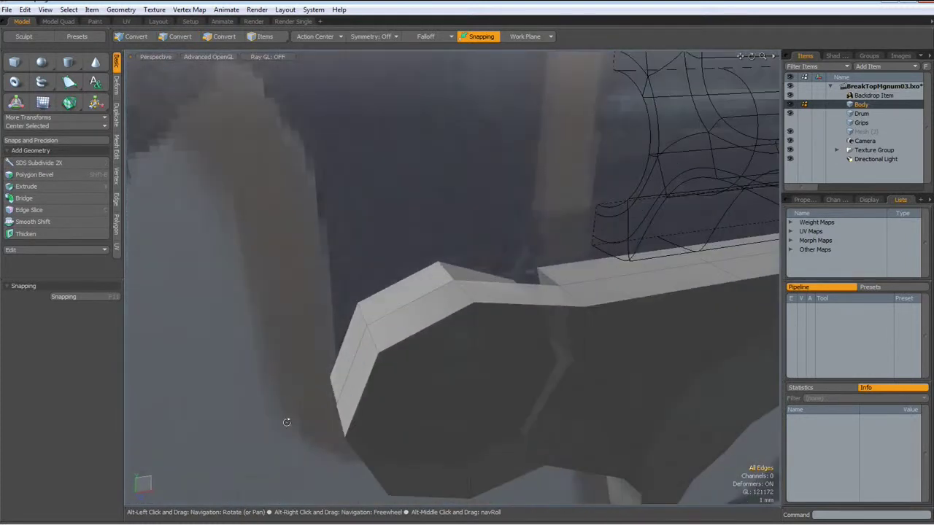
{"action": "key", "text": "3"}
{"action": "left_click", "coordinate": [344, 346]}
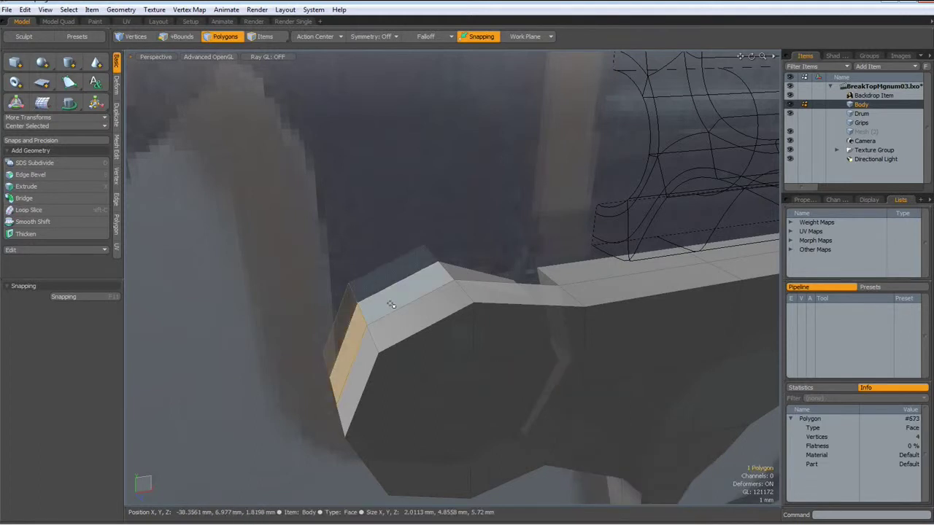
{"action": "left_click", "coordinate": [416, 291], "text": "shift"}
{"action": "mouse_move", "coordinate": [416, 291]}
{"action": "left_mouse_down", "text": "alt"}
{"action": "mouse_move", "coordinate": [432, 286]}
{"action": "mouse_move", "coordinate": [418, 302]}
{"action": "left_mouse_up", "text": "alt"}
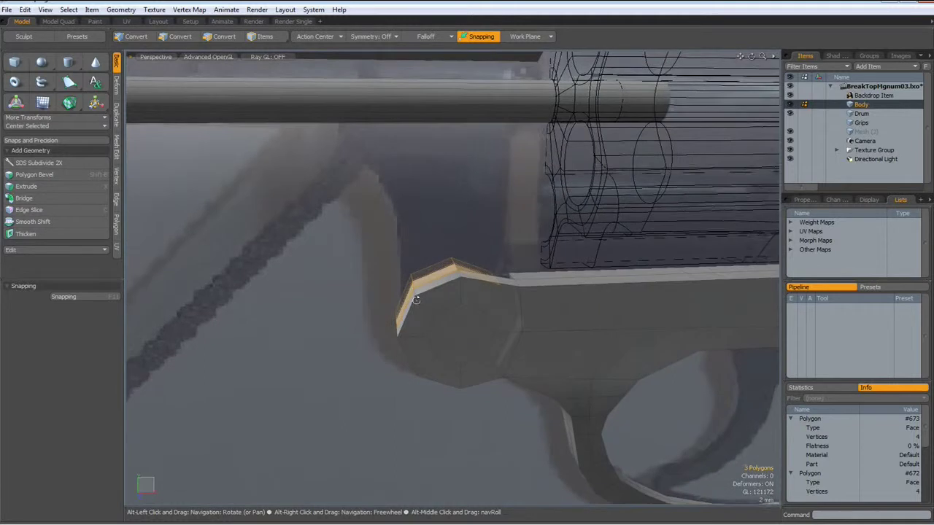
{"action": "left_click", "coordinate": [415, 305], "text": "shift"}
{"action": "key", "text": "shift+x"}
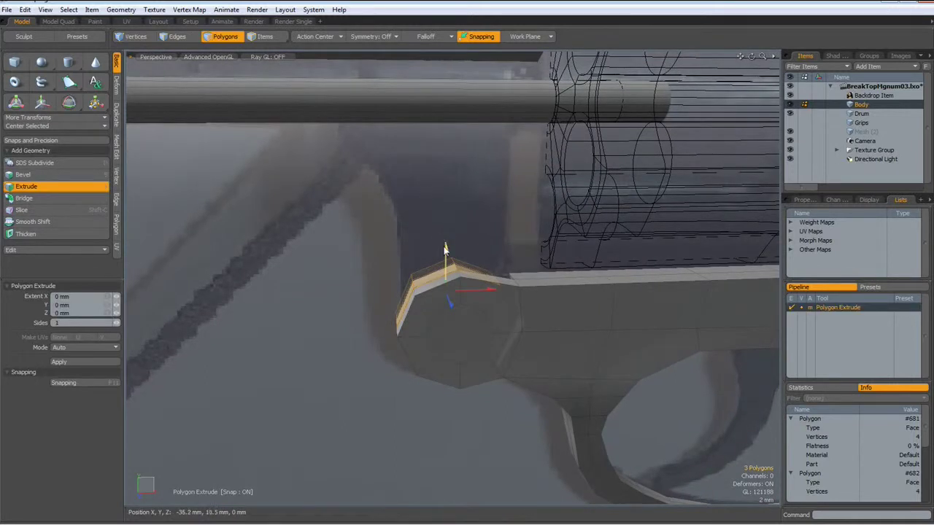
{"action": "left_click_drag", "start_coordinate": [445, 250], "coordinate": [445, 172]}
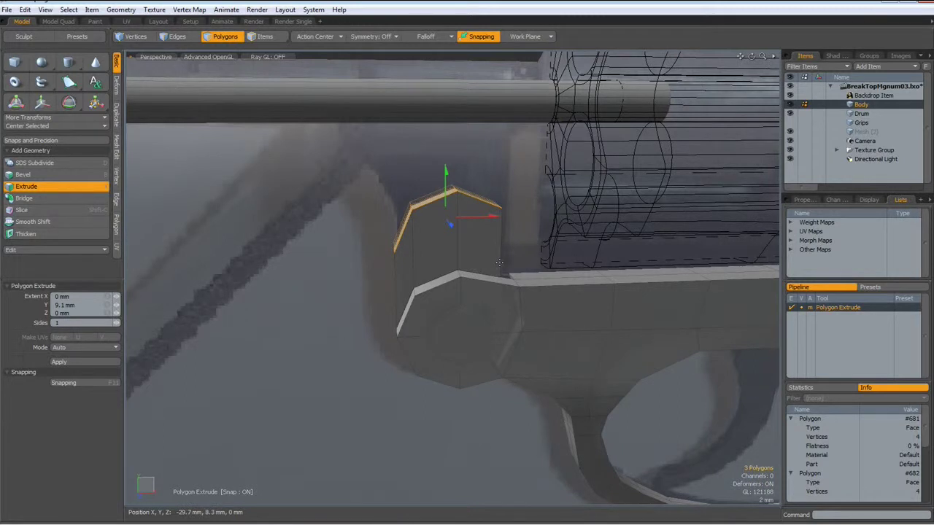
Flatten the extruded polygons in Y so the block above the hinge knob has a level top
{"action": "key", "text": "r"}
{"action": "left_click_drag", "start_coordinate": [445, 168], "coordinate": [459, 245]}
{"action": "key", "text": "space"}
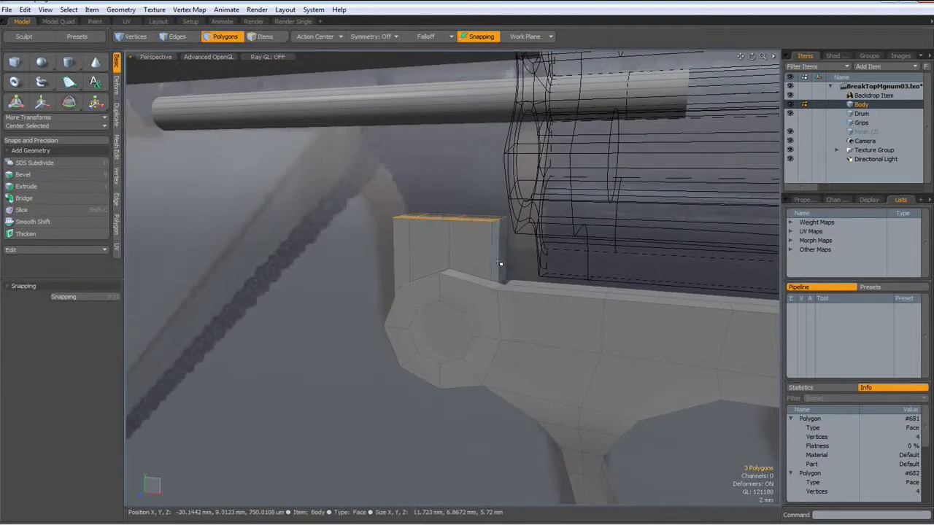
Move the block's rear polygon backward along X to match the backdrop outline in front of the drum
{"action": "left_click", "coordinate": [500, 263]}
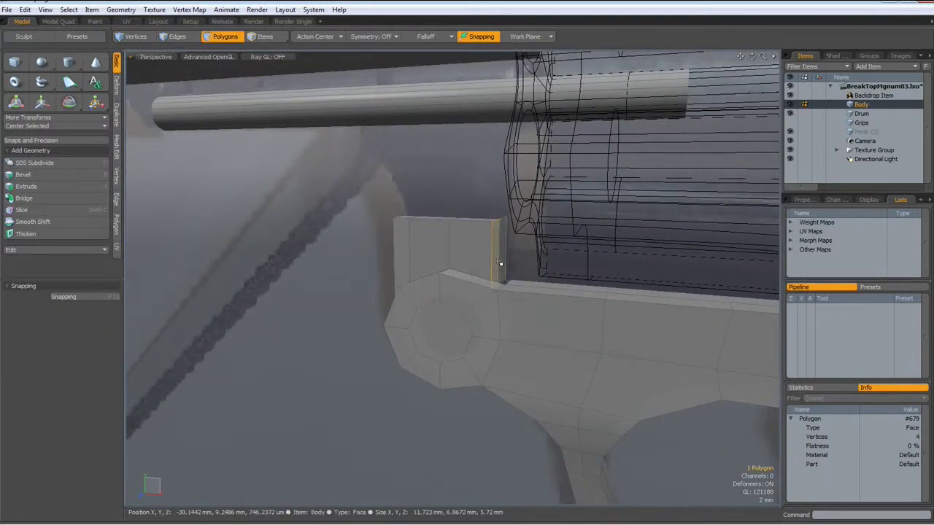
{"action": "key", "text": "KP_2"}
{"action": "key", "text": "w"}
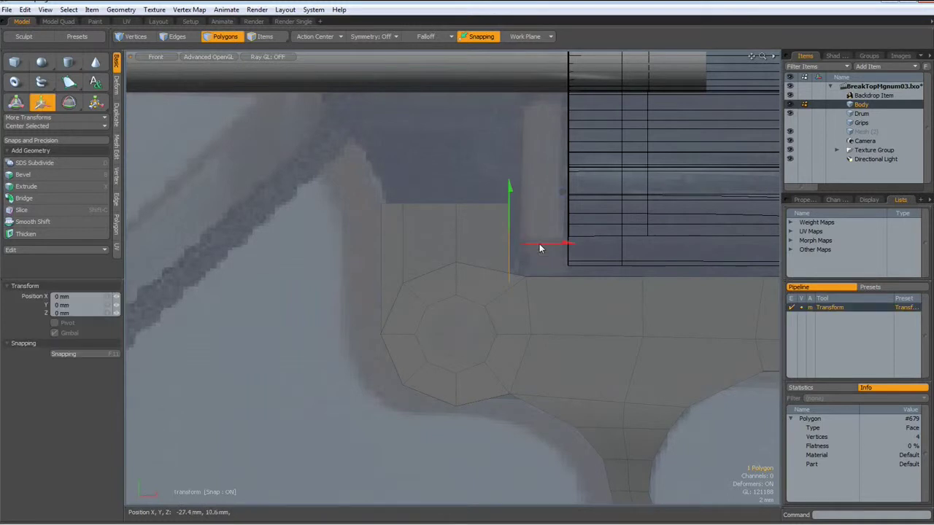
{"action": "left_click_drag", "start_coordinate": [565, 245], "coordinate": [577, 245]}
{"action": "key", "text": "space"}
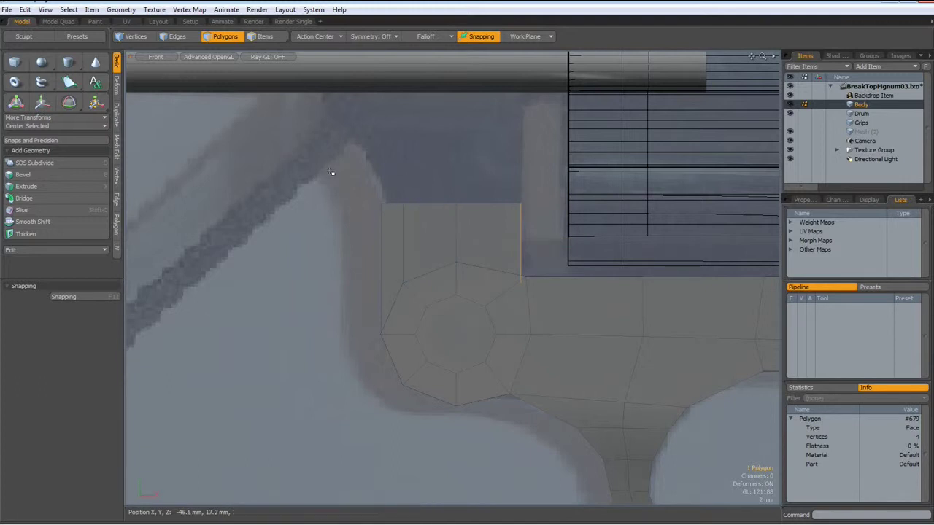
Raise the ten edges around the top of the block above the hinge knob in Y
{"action": "key", "text": "2"}
{"action": "left_click_drag", "start_coordinate": [361, 207], "coordinate": [535, 222]}
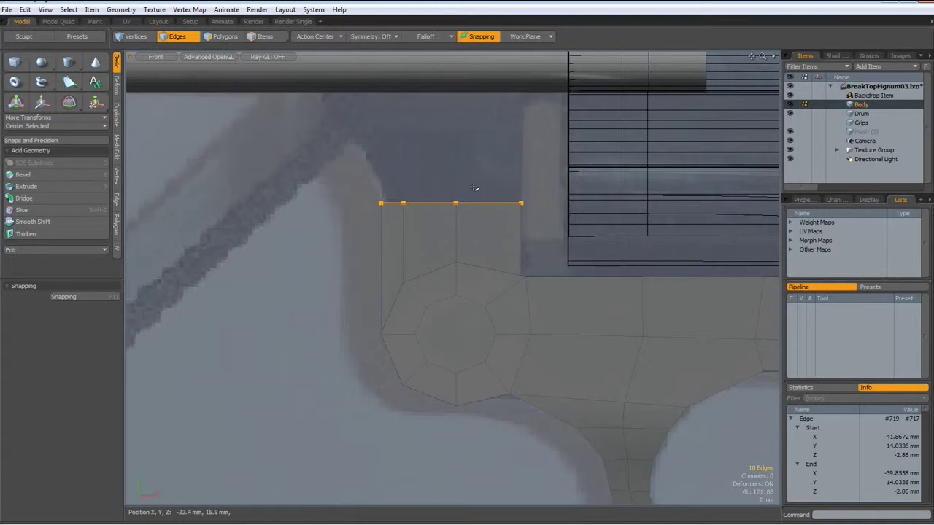
{"action": "key", "text": "w"}
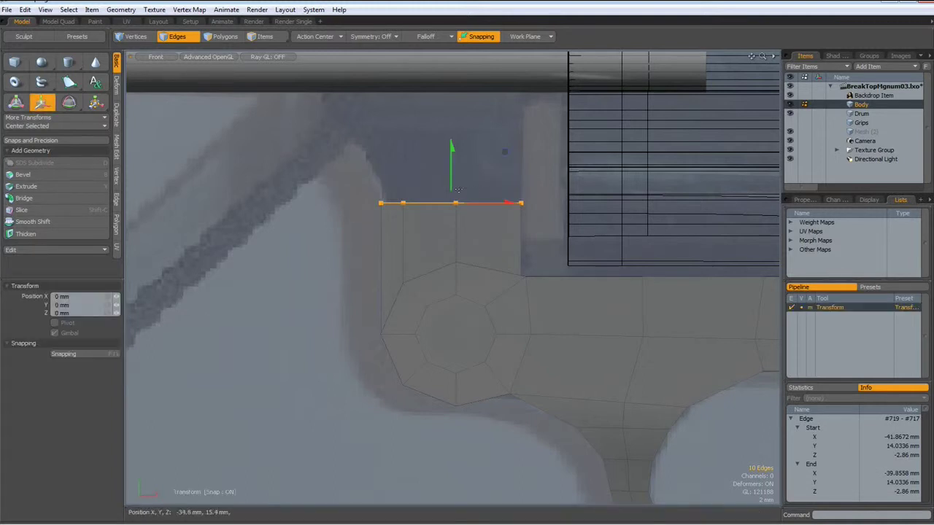
{"action": "left_click_drag", "start_coordinate": [451, 165], "coordinate": [450, 144]}
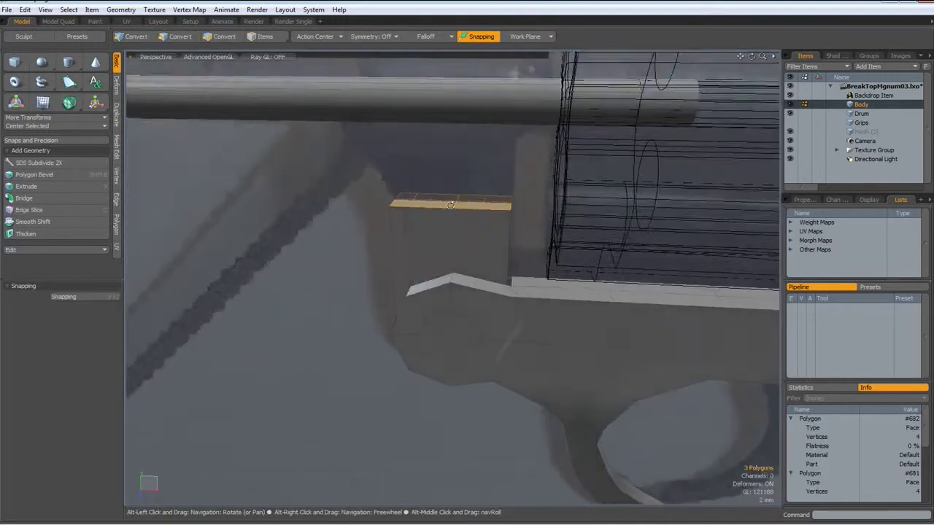
Extrude the block's three top polygons 4.1 mm in Y and move the front one -2.6 mm in X
{"action": "left_click_drag", "start_coordinate": [450, 205], "coordinate": [453, 139], "text": "alt"}
{"action": "key", "text": "shift+x"}
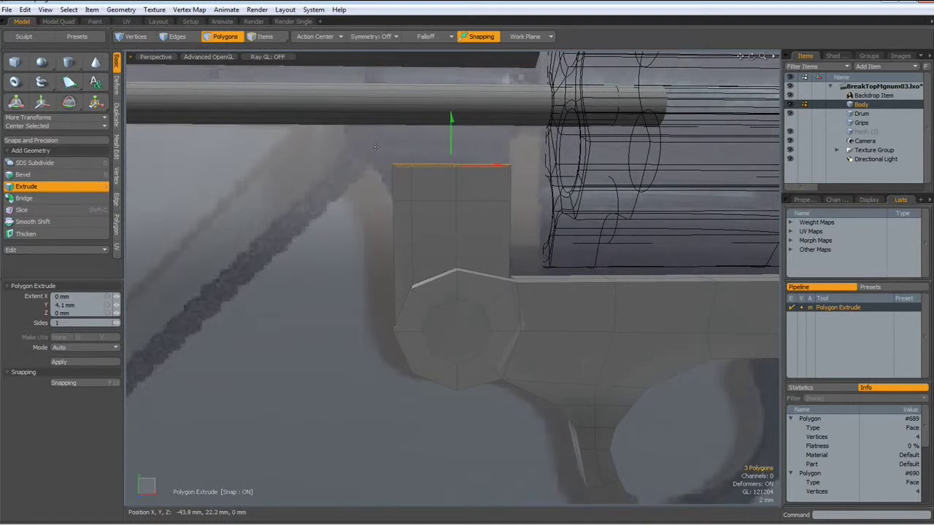
{"action": "key", "text": "space"}
{"action": "left_click_drag", "start_coordinate": [372, 151], "coordinate": [432, 165]}
{"action": "key", "text": "w"}
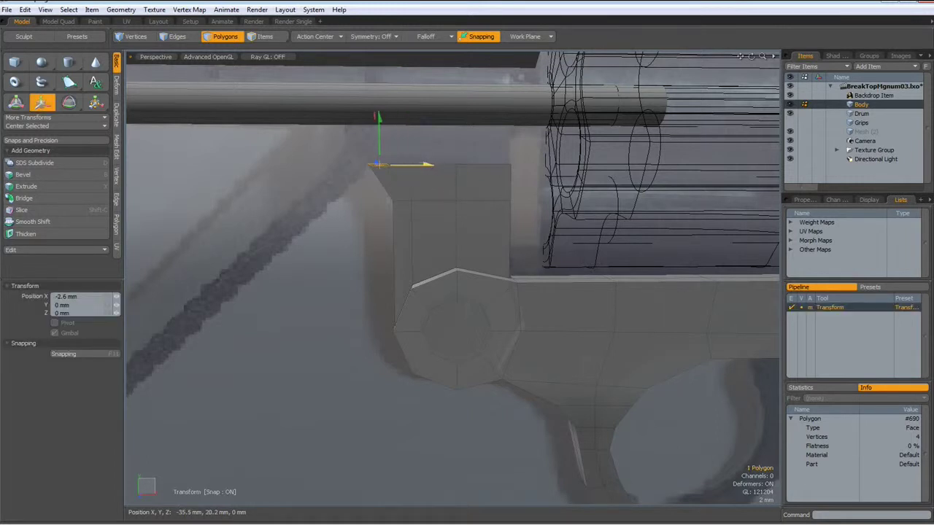
{"action": "key", "text": "space"}
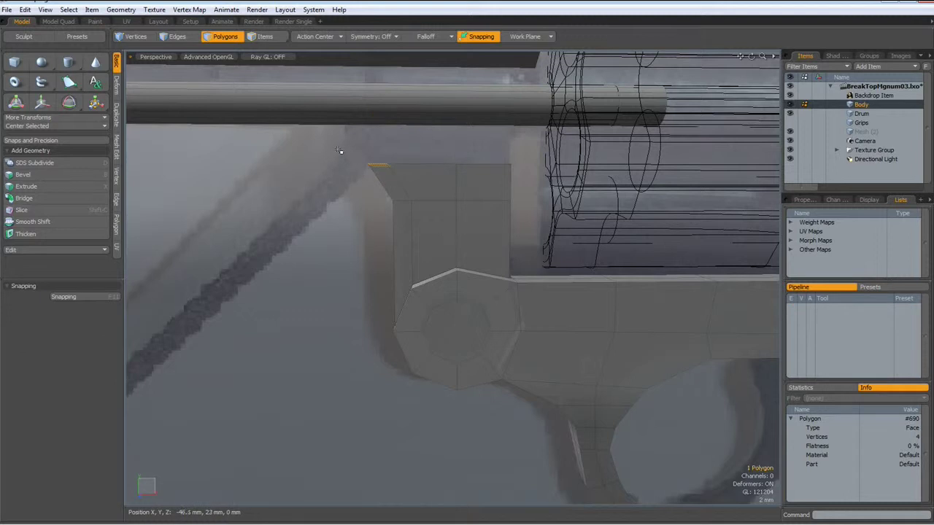
Move the block's three top polygons 3.5 mm in Y, up toward the ejector rod
{"action": "left_click_drag", "start_coordinate": [336, 146], "coordinate": [534, 182]}
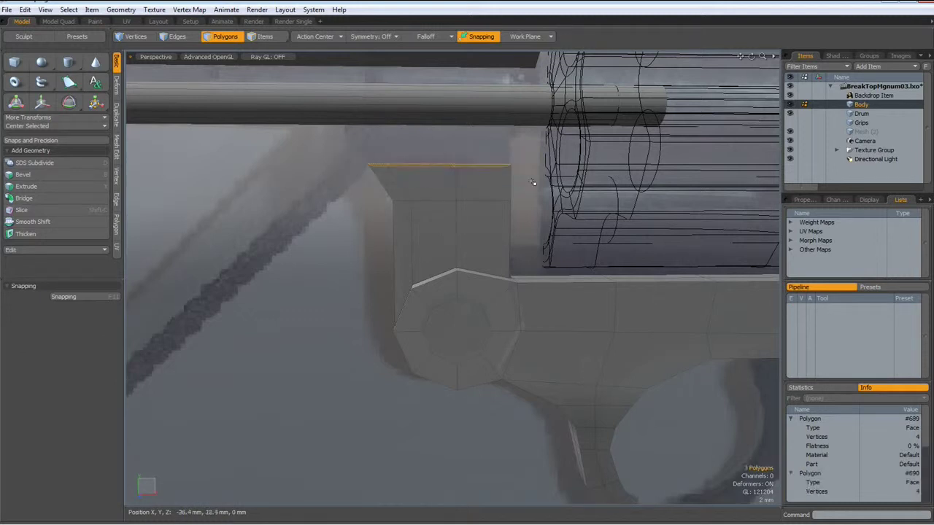
{"action": "key", "text": "w"}
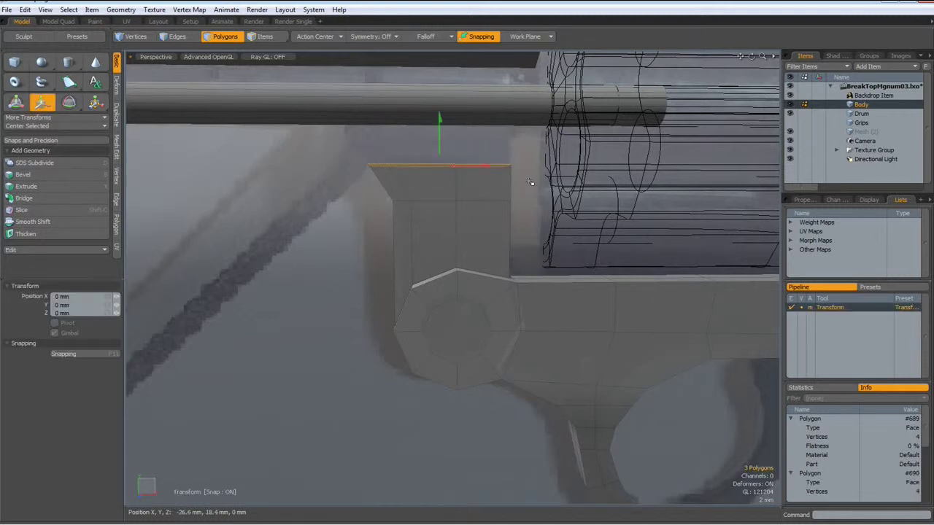
{"action": "key", "text": "KP_1"}
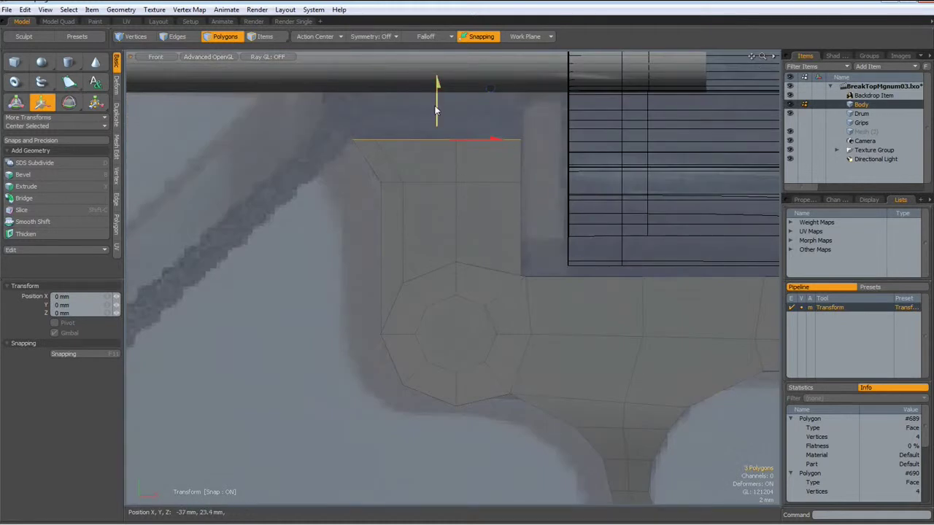
{"action": "left_click_drag", "start_coordinate": [438, 94], "coordinate": [437, 58]}
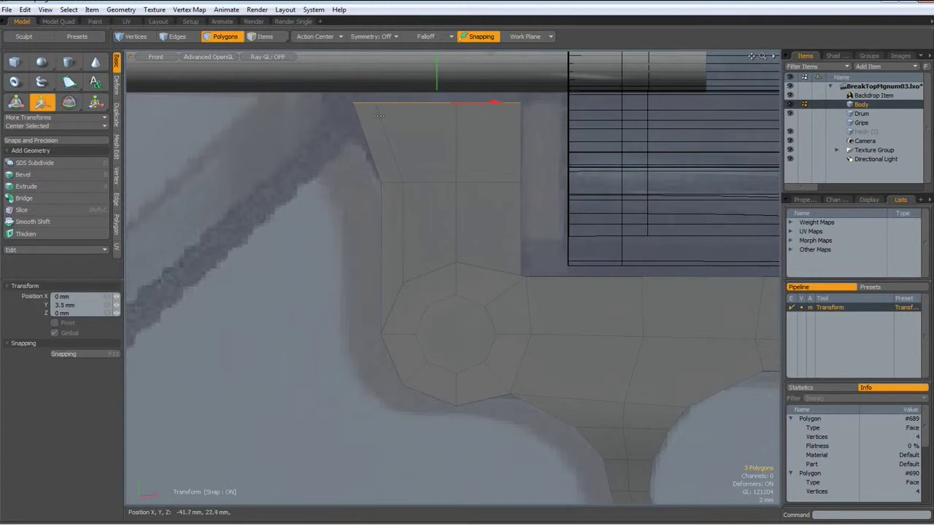
{"action": "key", "text": "space"}
Move the block's front top polygon -2.3 mm in X to follow the slope in the backdrop
{"action": "right_click_drag", "start_coordinate": [336, 98], "coordinate": [395, 117]}
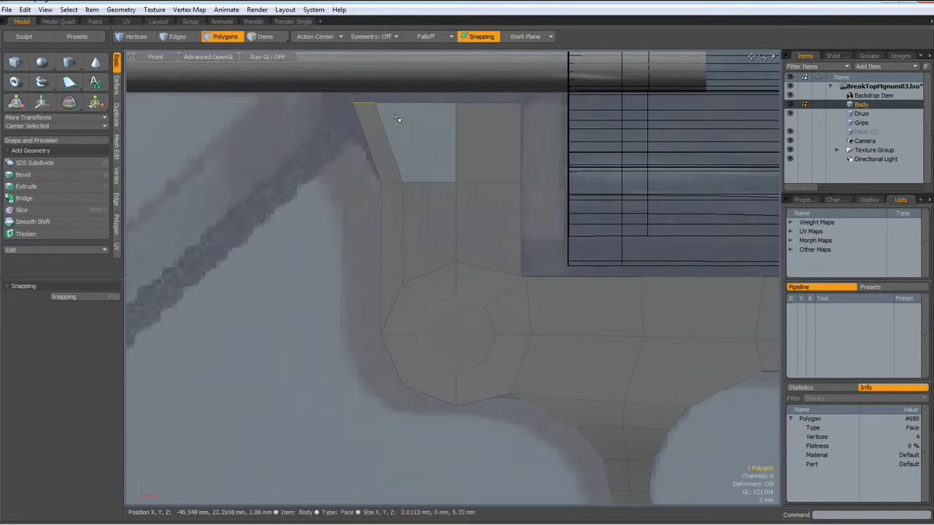
{"action": "key", "text": "w"}
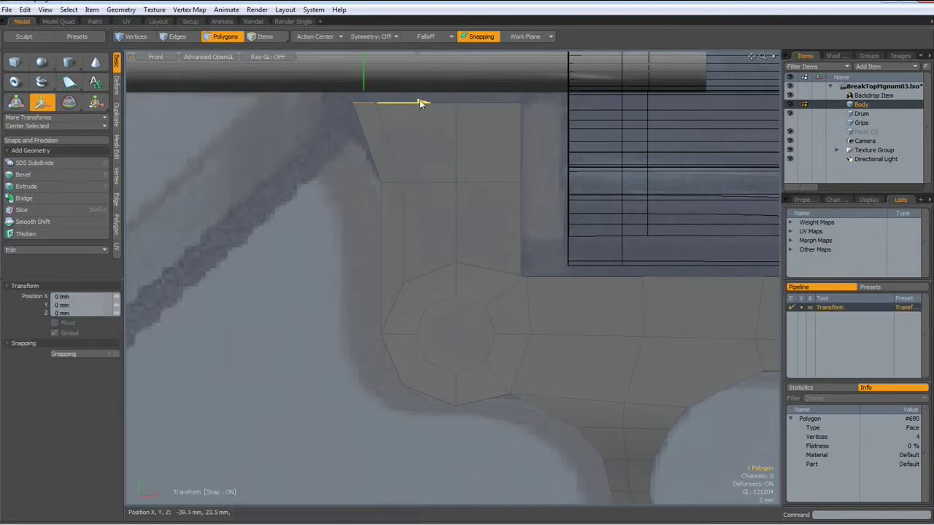
{"action": "left_click_drag", "start_coordinate": [420, 102], "coordinate": [395, 102]}
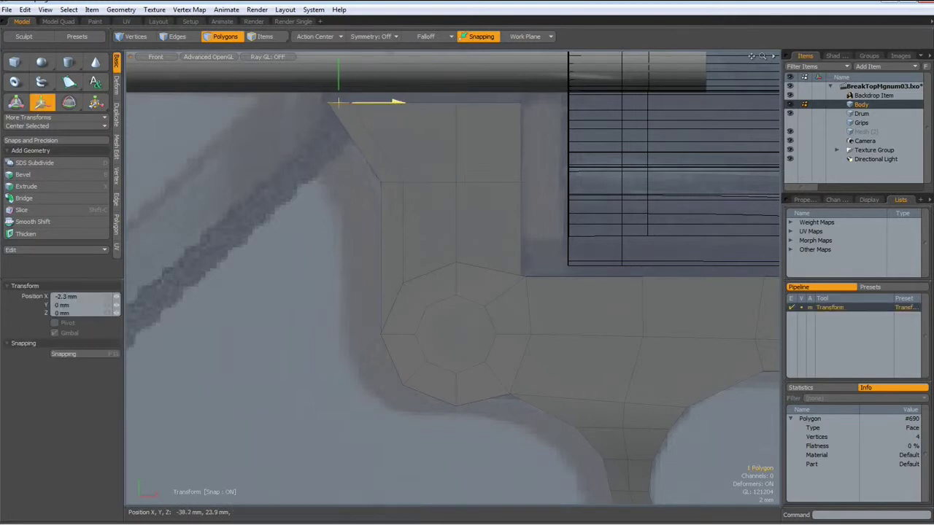
{"action": "key", "text": "q"}
{"action": "left_click", "coordinate": [291, 239]}
Extrude the block's three top polygons 6.2 mm in Y, past the rod toward the barrel's underside
{"action": "scroll", "coordinate": [366, 162], "scroll_direction": "down", "scroll_amount": 4}
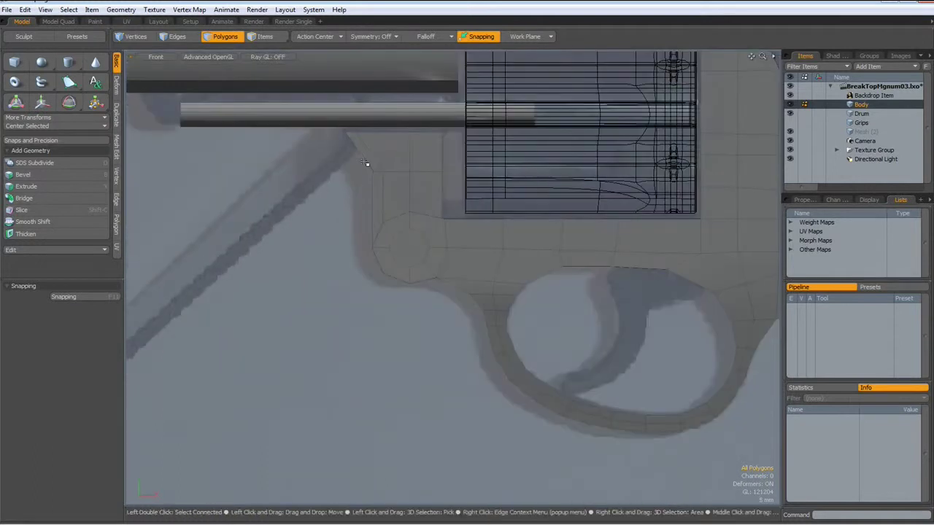
{"action": "left_click_drag", "start_coordinate": [377, 153], "coordinate": [375, 282], "text": "alt"}
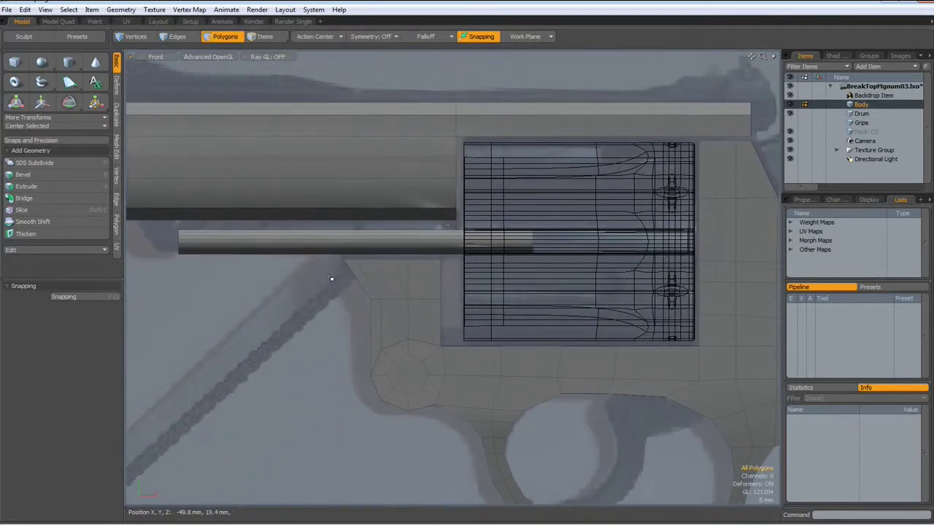
{"action": "scroll", "coordinate": [330, 278], "scroll_direction": "up", "scroll_amount": 2}
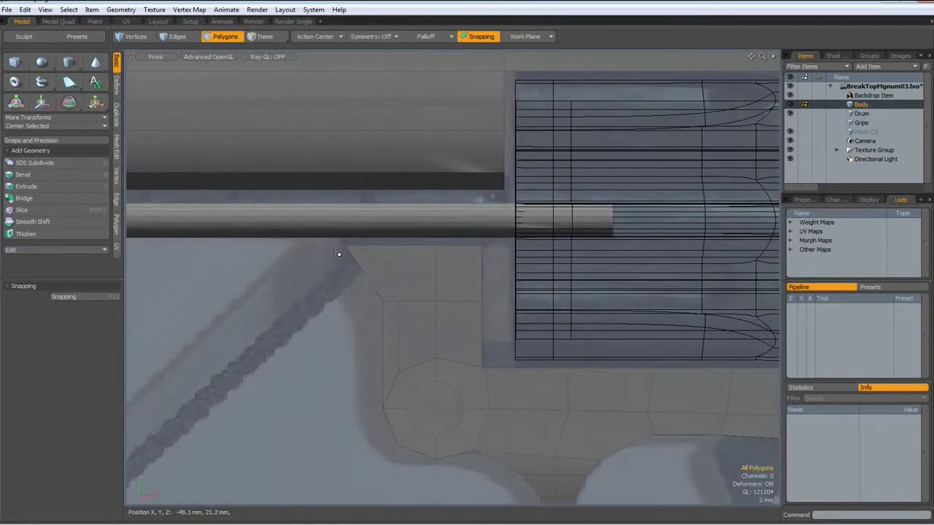
{"action": "right_click_drag", "start_coordinate": [335, 263], "coordinate": [504, 239]}
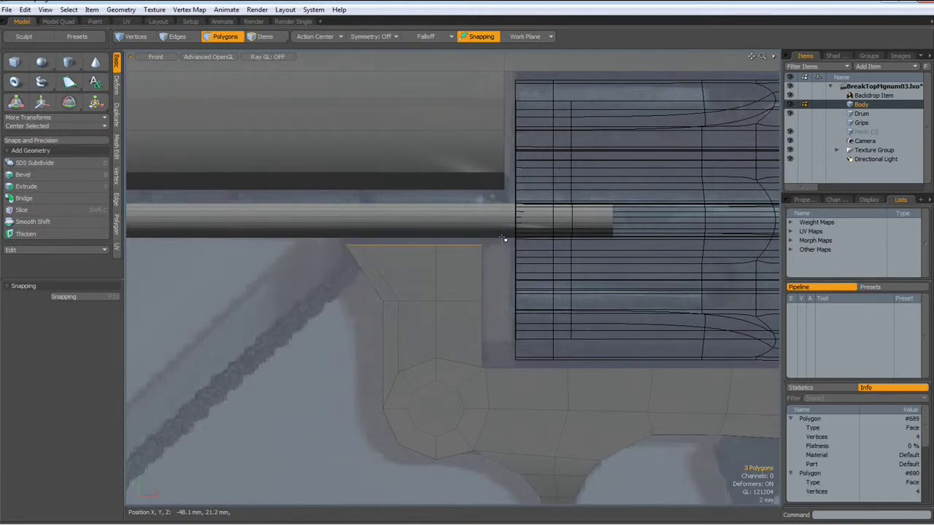
{"action": "key", "text": "shift+x"}
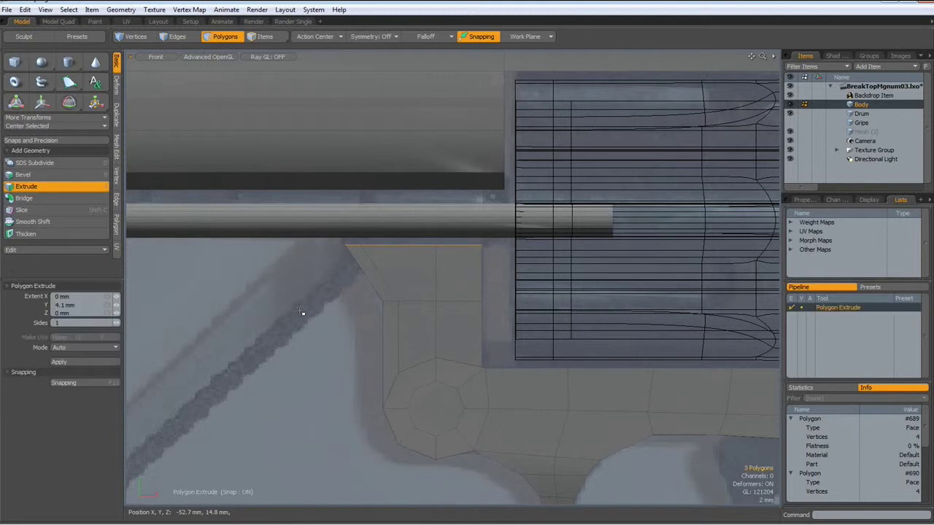
{"action": "left_click_drag", "start_coordinate": [415, 191], "coordinate": [416, 139]}
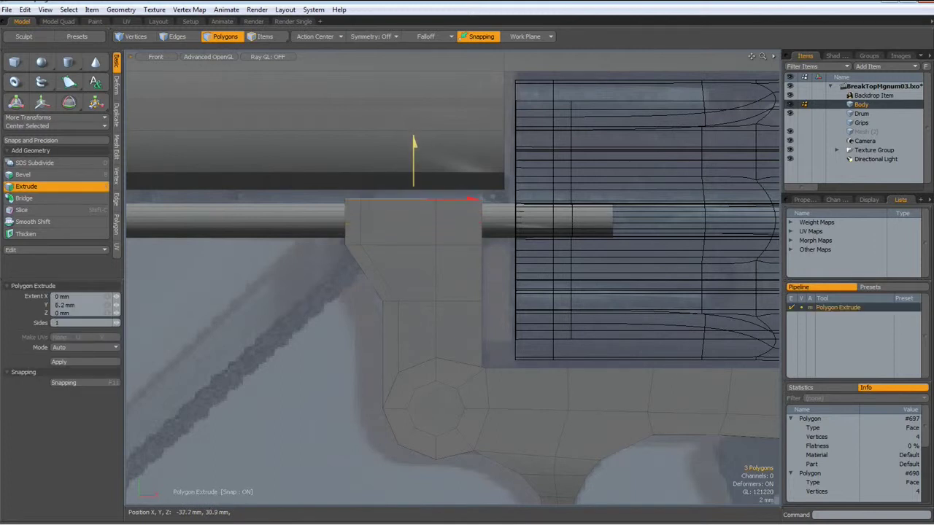
{"action": "key", "text": "space"}
{"action": "left_click", "coordinate": [315, 259]}
Select the connected barrel polygons and slice them vertically at X -46.8 mm, in line with the block's front edge
{"action": "scroll", "coordinate": [315, 259], "scroll_direction": "down", "scroll_amount": 5}
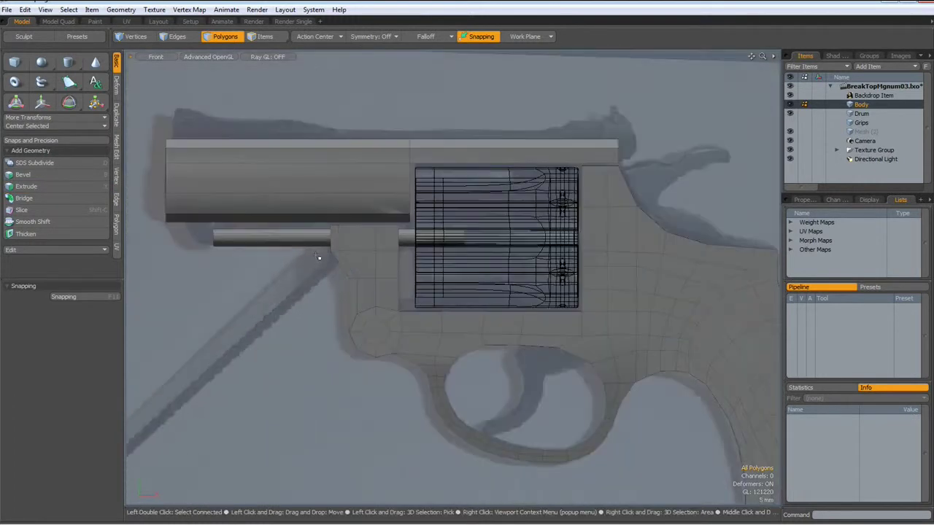
{"action": "scroll", "coordinate": [373, 170], "scroll_direction": "up", "scroll_amount": 6}
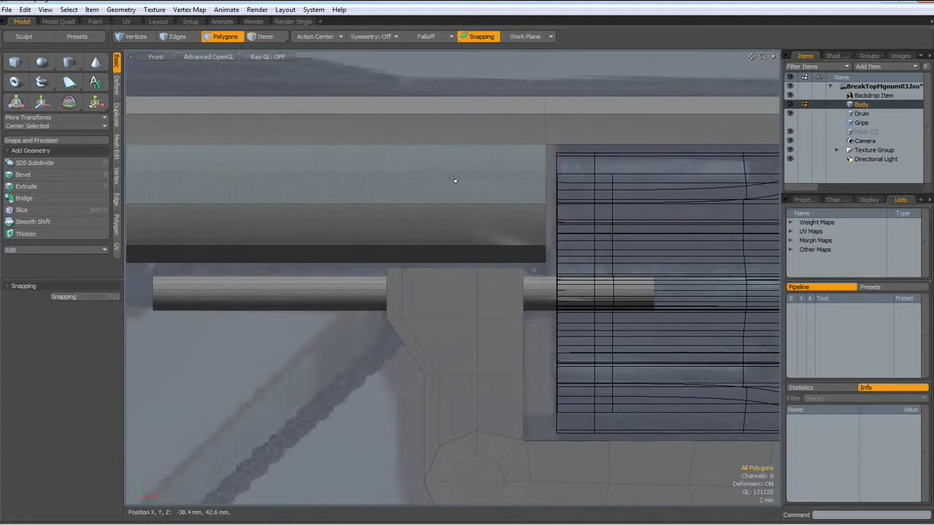
{"action": "double_click", "coordinate": [451, 178]}
{"action": "scroll", "coordinate": [454, 178], "scroll_direction": "down", "scroll_amount": 4}
{"action": "scroll", "coordinate": [453, 179], "scroll_direction": "up", "scroll_amount": 3}
{"action": "scroll", "coordinate": [453, 179], "scroll_direction": "up", "scroll_amount": 1}
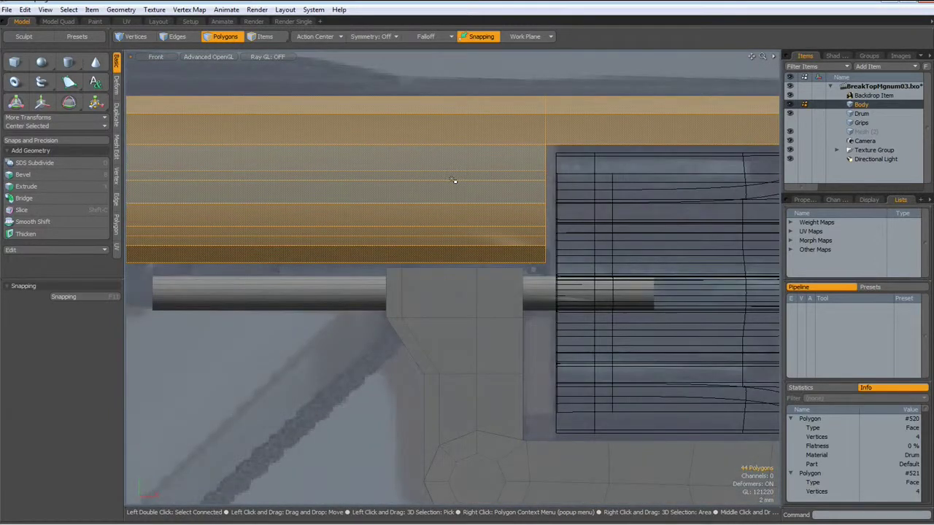
{"action": "key", "text": "ctrl+c"}
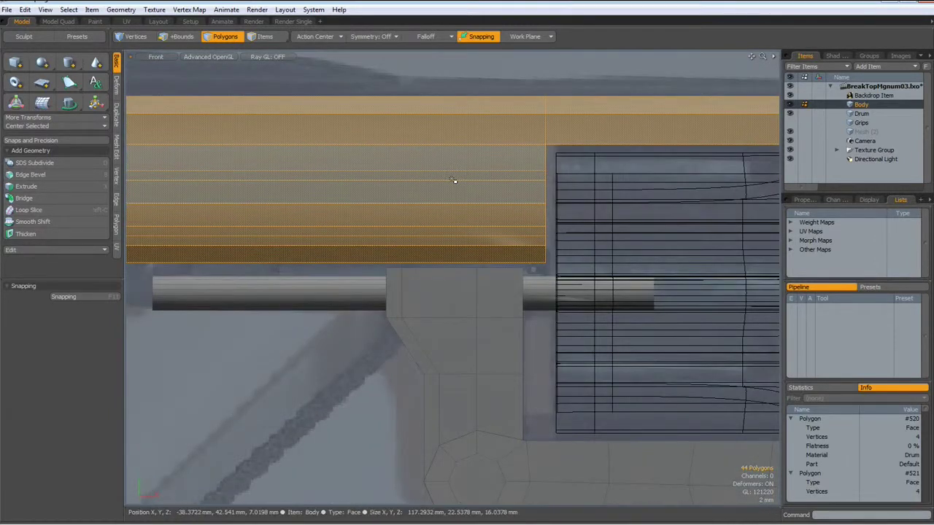
{"action": "key", "text": "shift+c"}
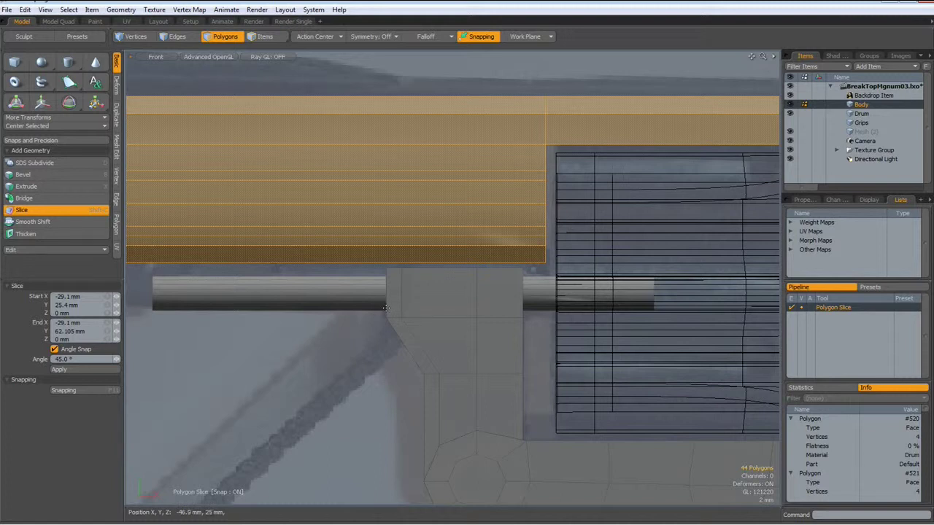
{"action": "left_click", "coordinate": [385, 307]}
{"action": "left_click_drag", "start_coordinate": [386, 230], "coordinate": [385, 65]}
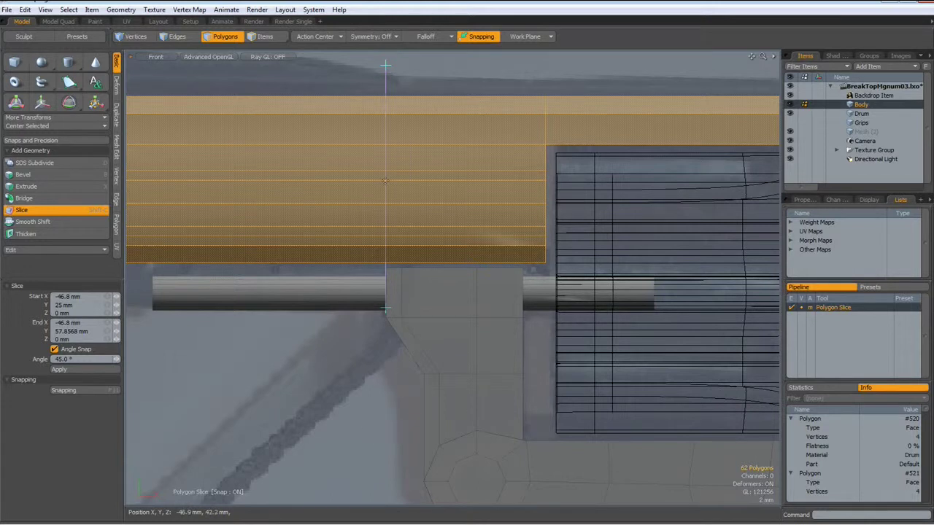
Slice the barrel vertically at X -44.7 mm, along the block's middle edge line, and at X -29 mm by its rear edge
{"action": "left_click_drag", "start_coordinate": [384, 180], "coordinate": [401, 183], "text": "shift"}
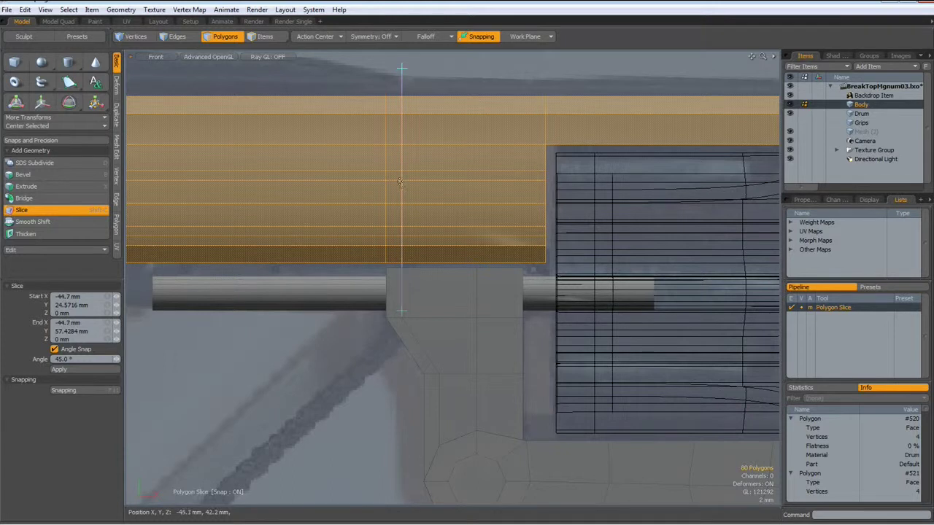
{"action": "left_click_drag", "start_coordinate": [402, 184], "coordinate": [523, 188], "text": "shift"}
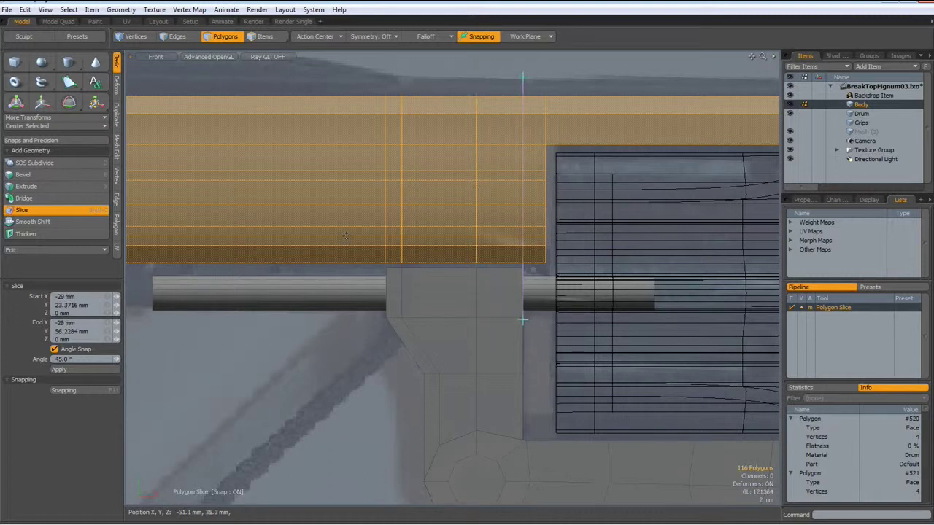
{"action": "key", "text": "space"}
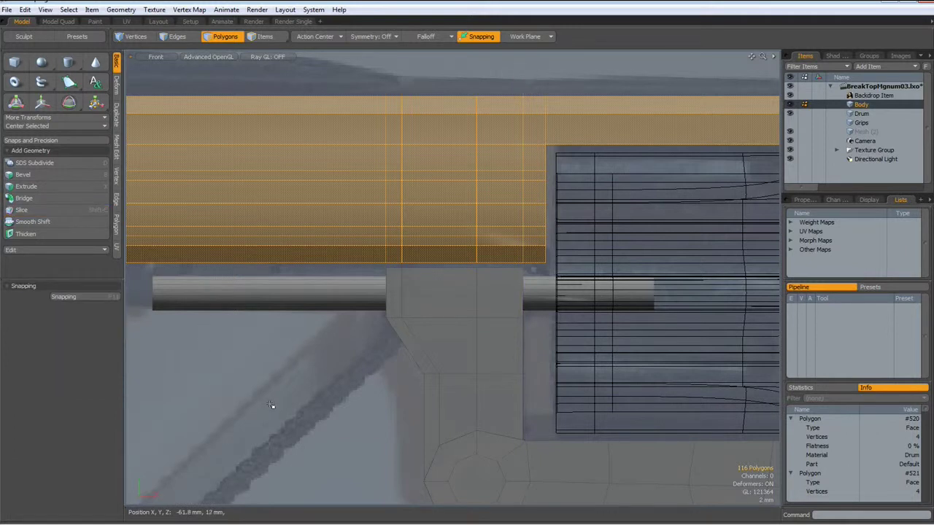
Expand the selection from the hinge knob's end faces over the adjoining frame and hide those polygons to expose the block's lower end
{"action": "key", "text": "ctrl+space"}
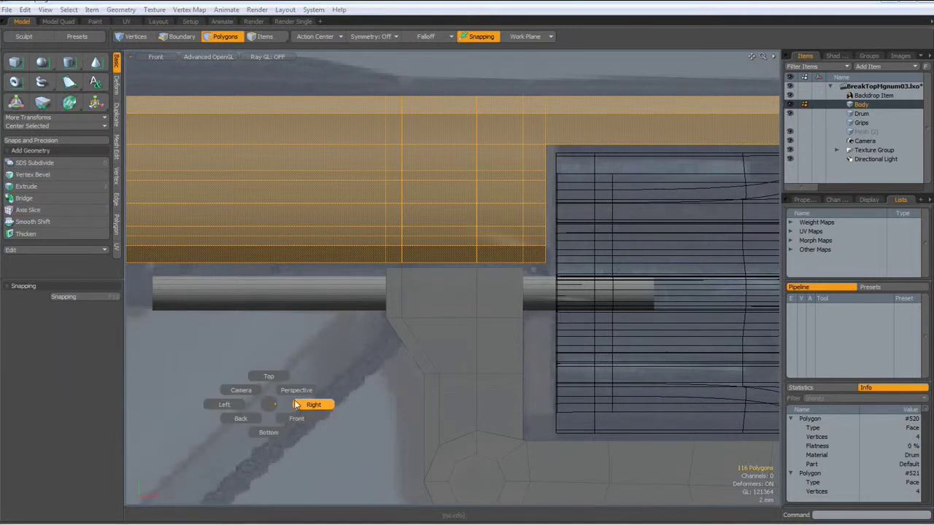
{"action": "left_click", "coordinate": [240, 421]}
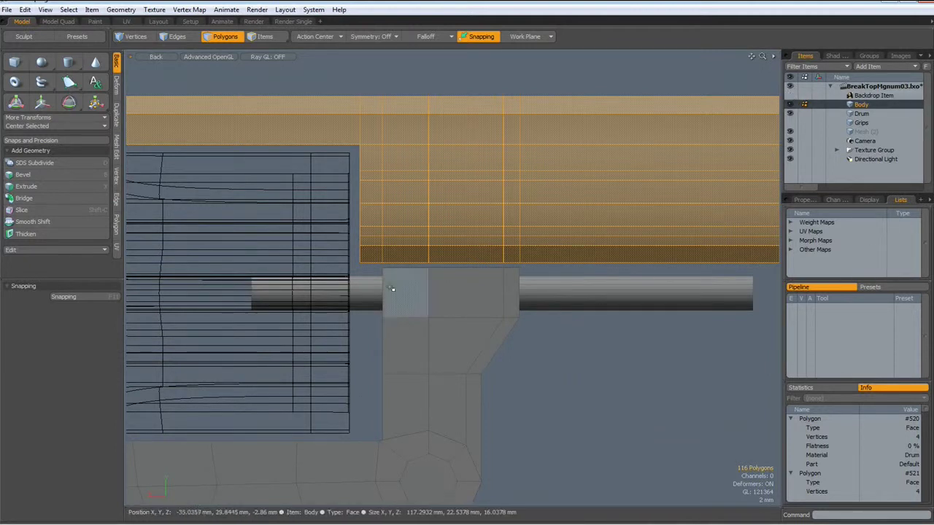
{"action": "key", "text": "ctrl+space"}
{"action": "left_click", "coordinate": [618, 369]}
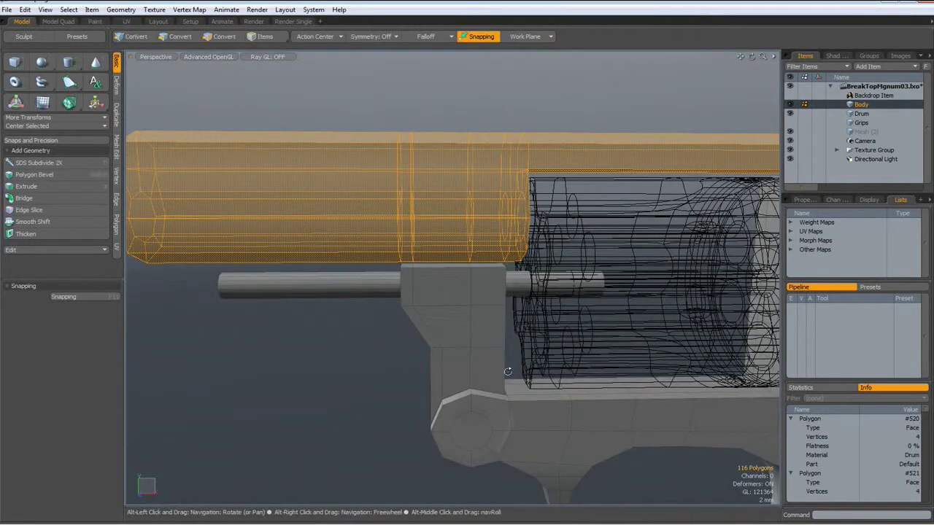
{"action": "left_click_drag", "start_coordinate": [619, 369], "coordinate": [552, 364], "text": "alt"}
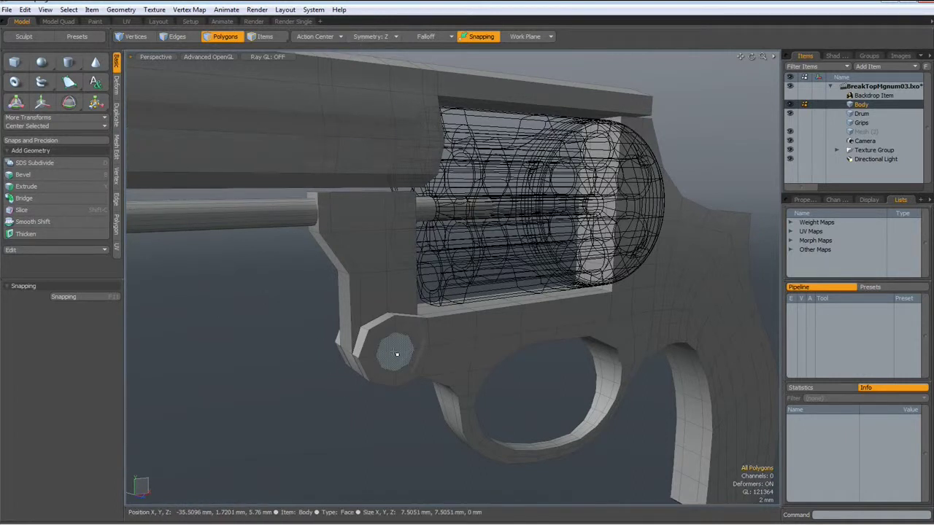
{"action": "left_click", "coordinate": [394, 354]}
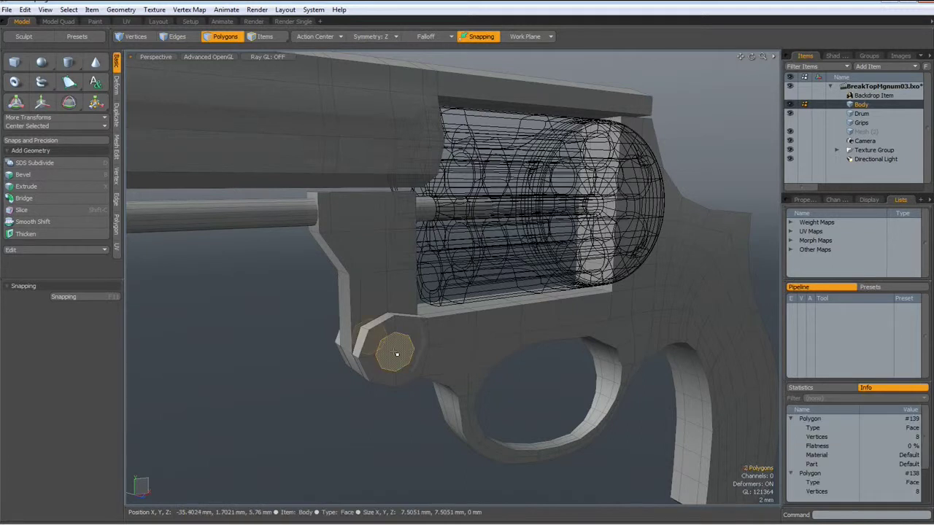
{"action": "scroll", "coordinate": [397, 354], "scroll_direction": "up", "scroll_amount": 5}
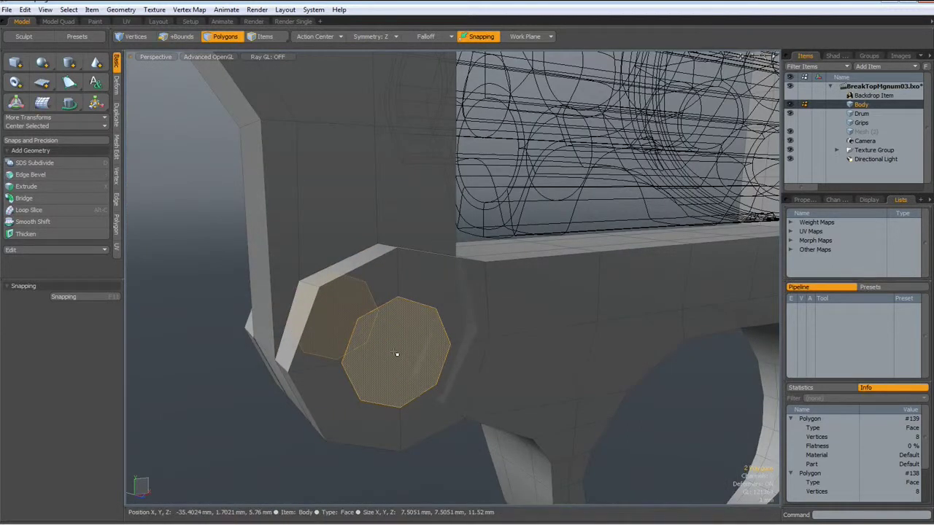
{"action": "key", "text": "shift+Up"}
{"action": "key", "text": "shift+Up"}
{"action": "key", "text": "shift+Up"}
{"action": "key", "text": "shift+Up"}
{"action": "key", "text": "shift+Up"}
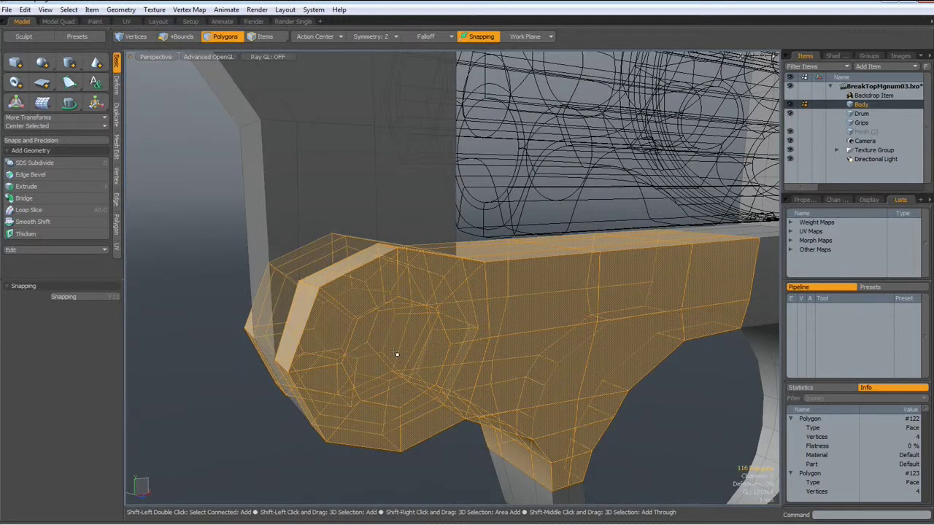
{"action": "left_click", "coordinate": [397, 354], "text": "ctrl"}
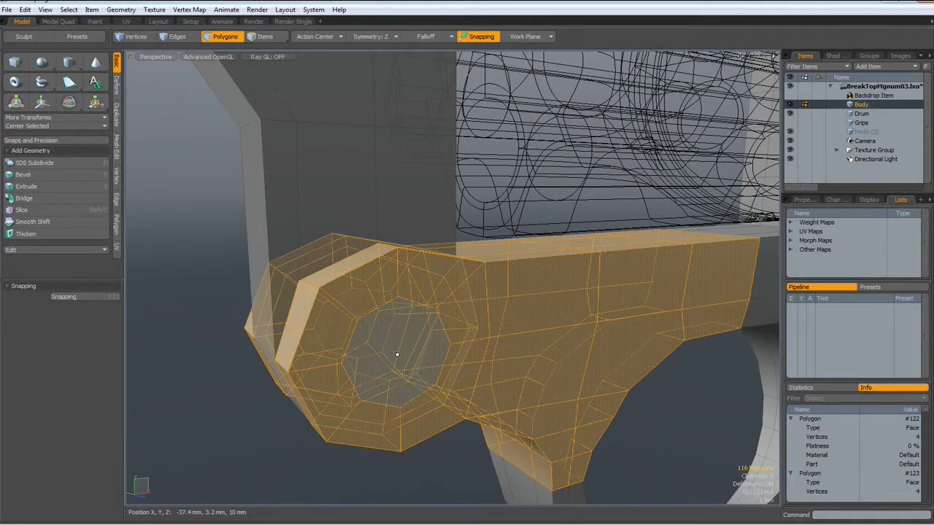
{"action": "key", "text": "Delete"}
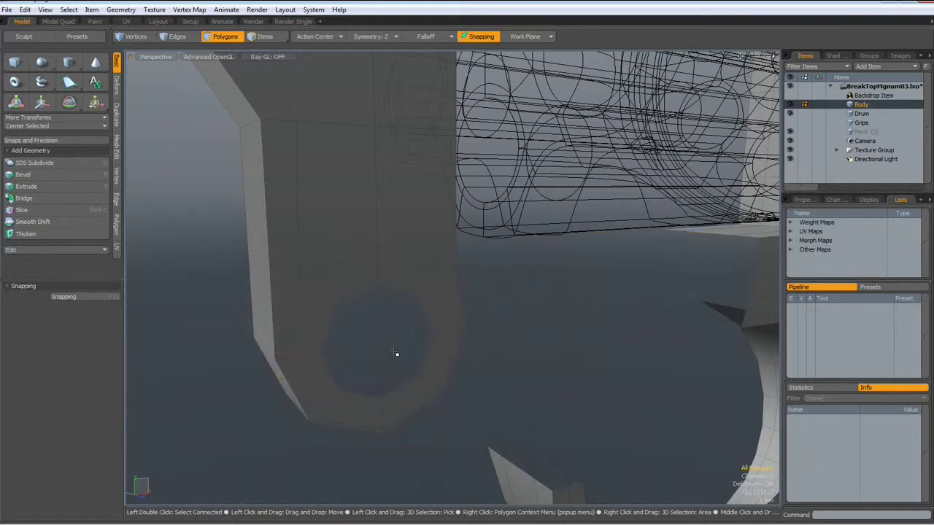
Slice horizontally across the block at Y 8.8 mm, just above the ring around the hinge hole
{"action": "scroll", "coordinate": [395, 353], "scroll_direction": "down", "scroll_amount": 3}
{"action": "key", "text": "KP_2"}
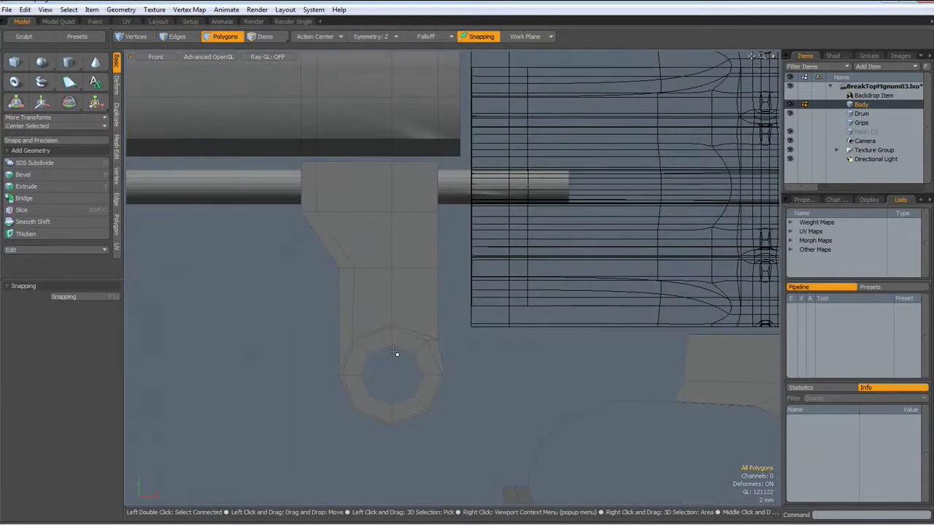
{"action": "scroll", "coordinate": [387, 312], "scroll_direction": "up", "scroll_amount": 4}
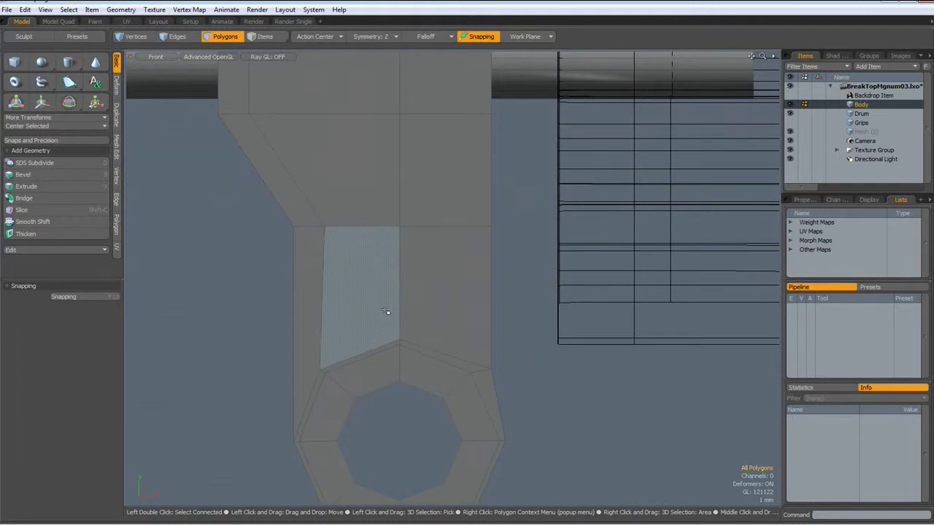
{"action": "key", "text": "shift+c"}
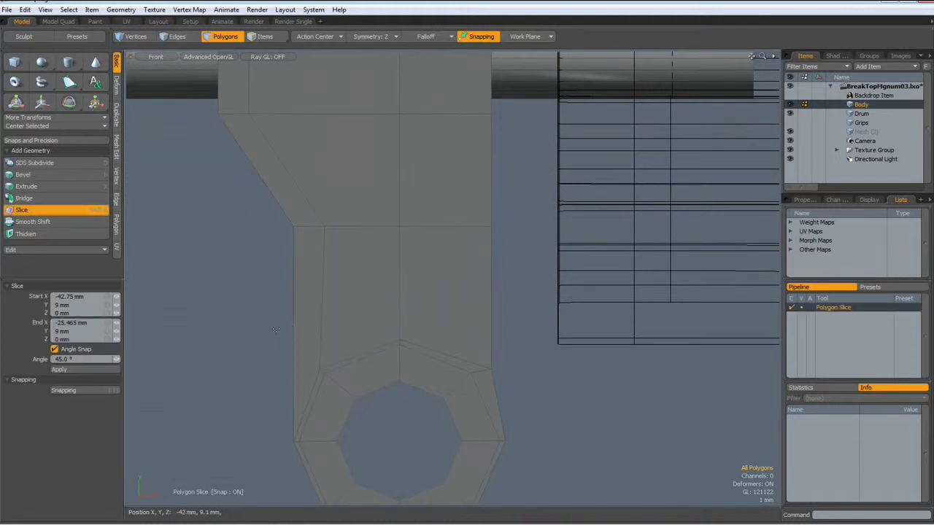
{"action": "left_click_drag", "start_coordinate": [276, 329], "coordinate": [531, 329]}
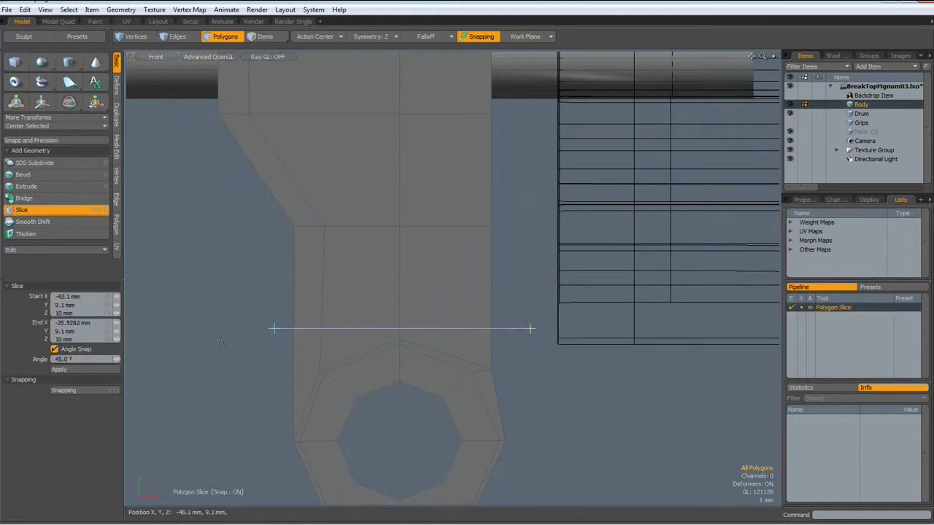
{"action": "left_click_drag", "start_coordinate": [400, 327], "coordinate": [400, 331]}
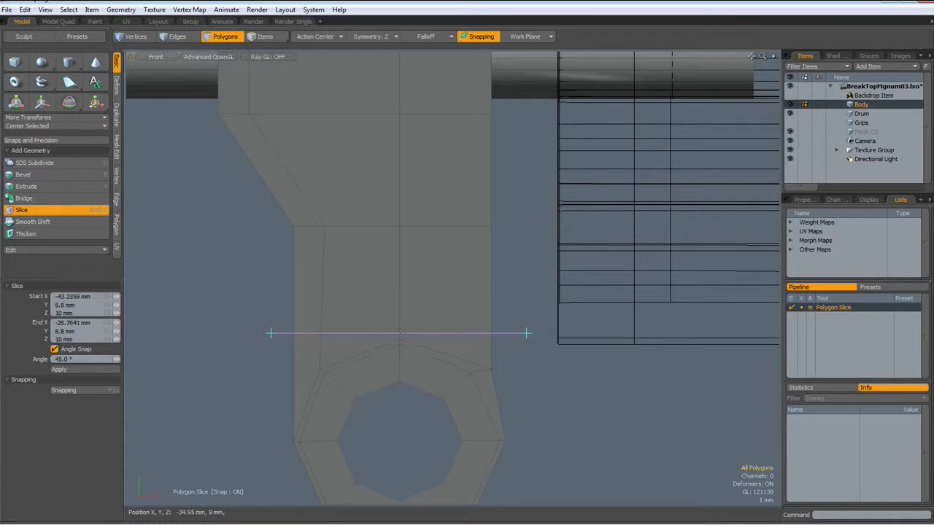
{"action": "key", "text": "space"}
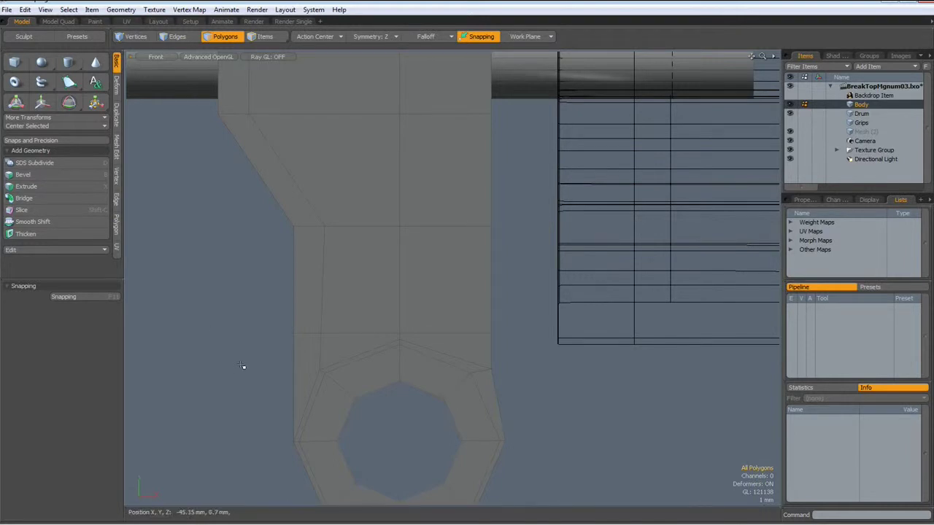
Set the action center to Element and move the new slice's short front edges -1.85 mm in Y along the block's front edge
{"action": "key", "text": "2"}
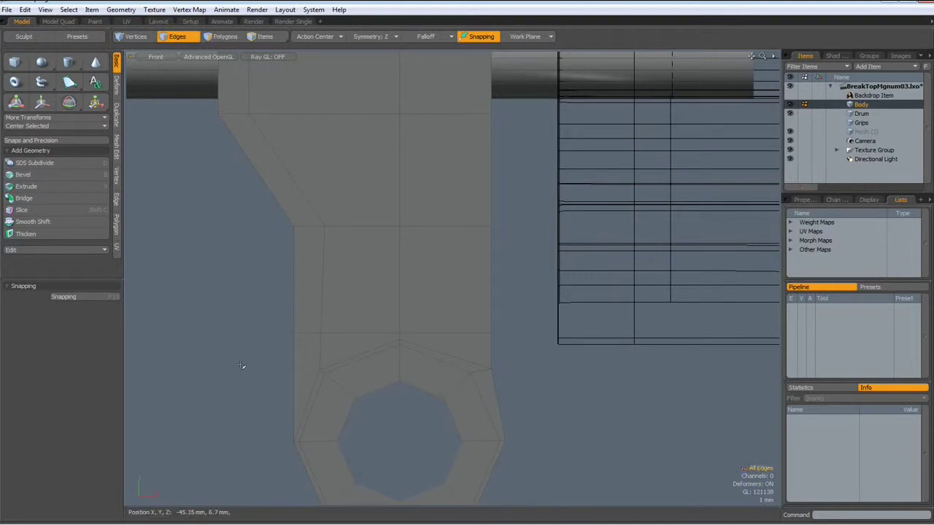
{"action": "left_click", "coordinate": [315, 36]}
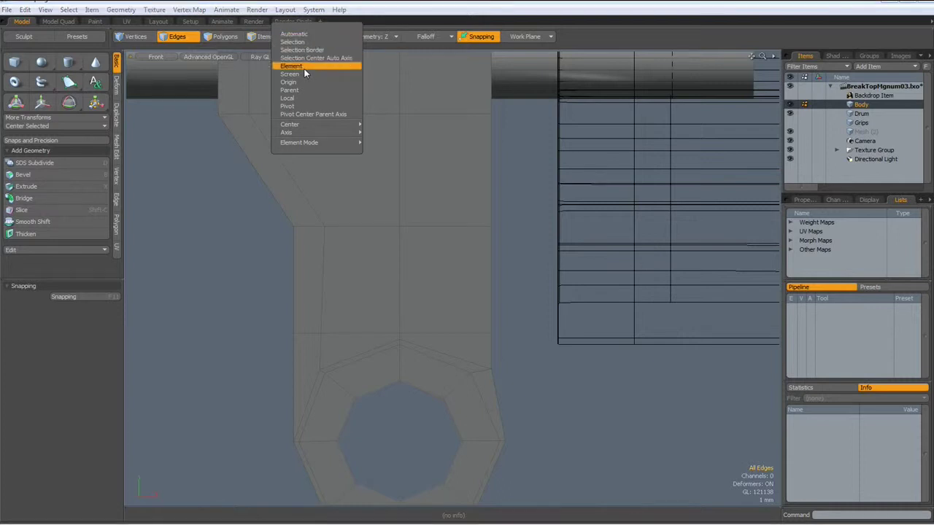
{"action": "left_click", "coordinate": [304, 67]}
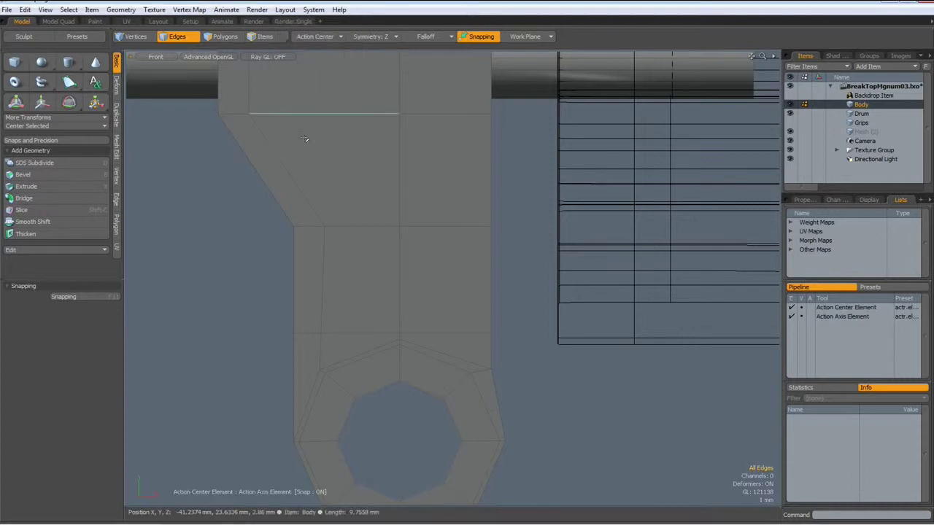
{"action": "left_click", "coordinate": [308, 334]}
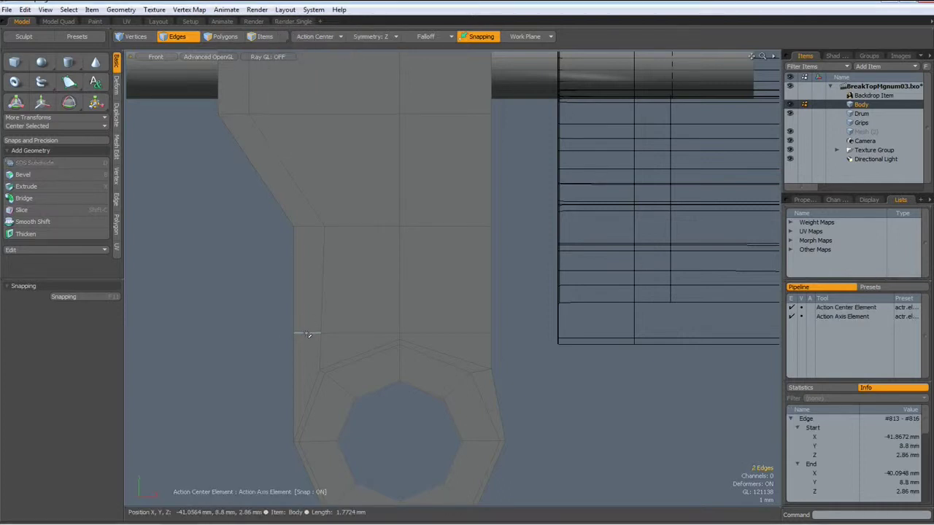
{"action": "key", "text": "y"}
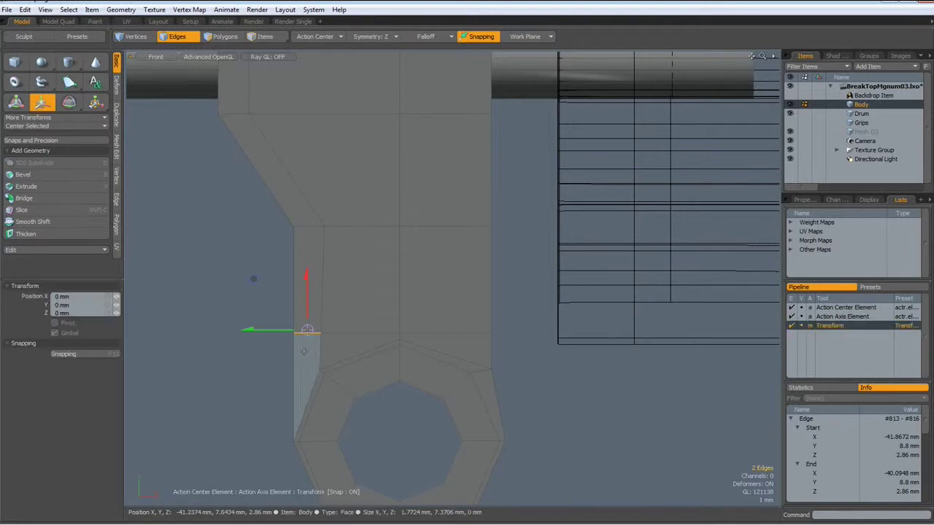
{"action": "left_click", "coordinate": [294, 365]}
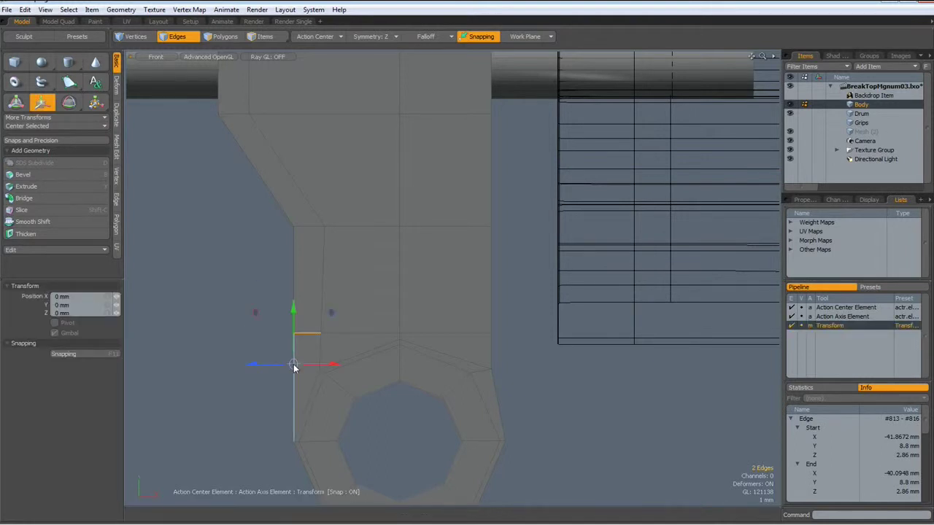
{"action": "left_click_drag", "start_coordinate": [294, 310], "coordinate": [293, 314]}
{"action": "left_click_drag", "start_coordinate": [293, 366], "coordinate": [292, 388]}
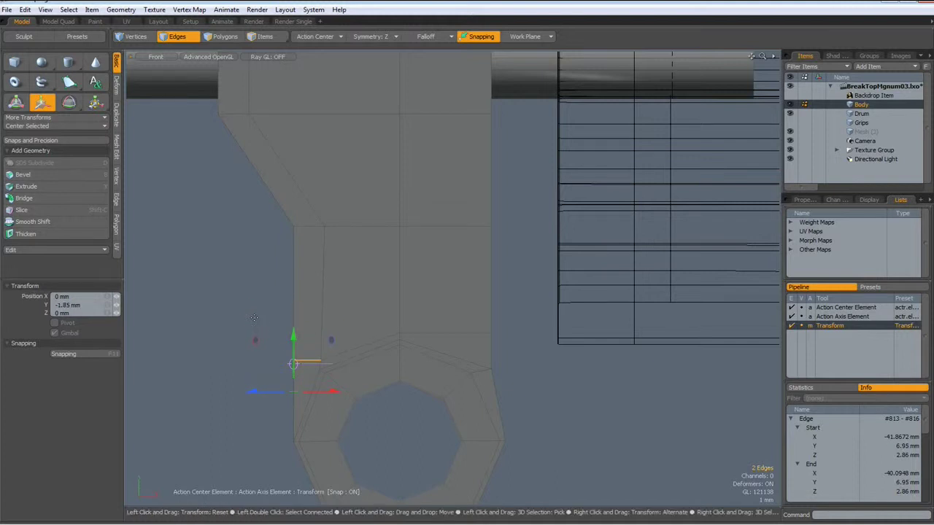
{"action": "key", "text": "space"}
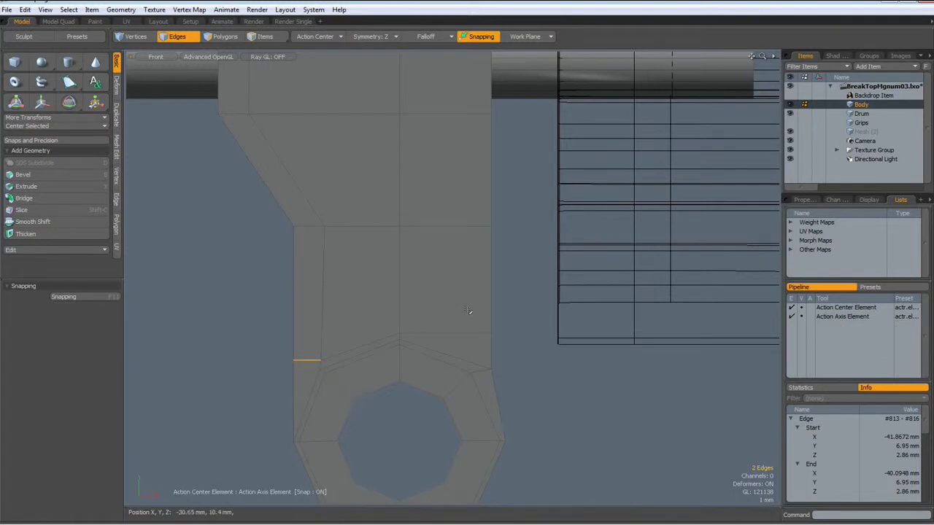
Move the new slice's rear edge 1.85 mm down along the block's rear side to follow the ring
{"action": "left_click_drag", "start_coordinate": [467, 310], "coordinate": [510, 351]}
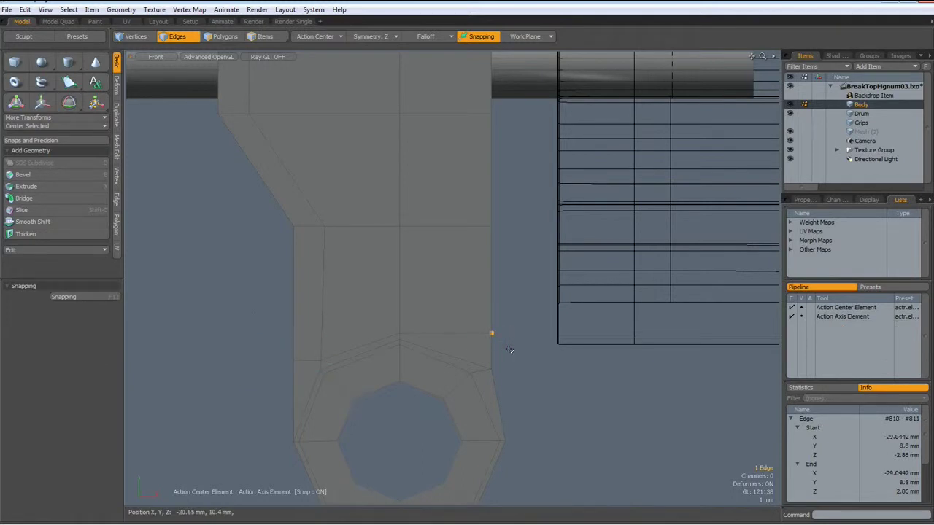
{"action": "key", "text": "y"}
{"action": "left_click", "coordinate": [491, 292]}
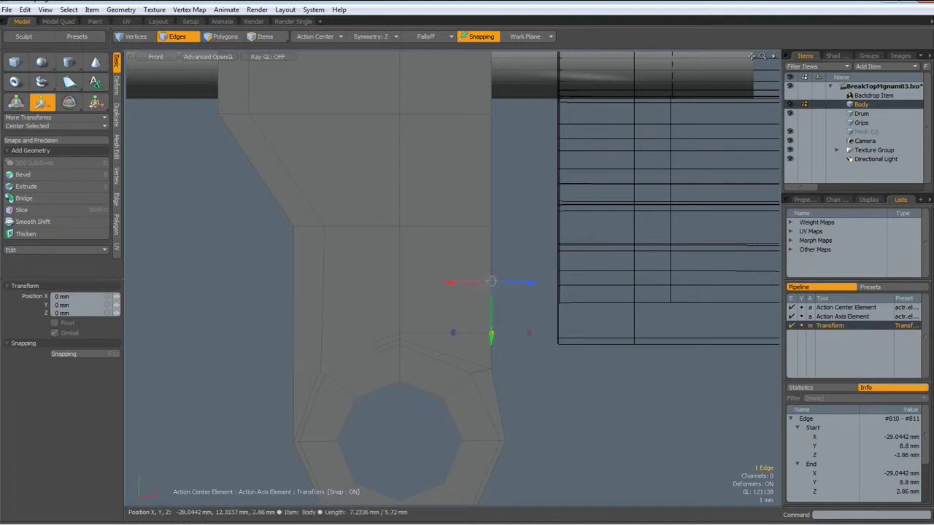
{"action": "left_click_drag", "start_coordinate": [491, 297], "coordinate": [491, 369]}
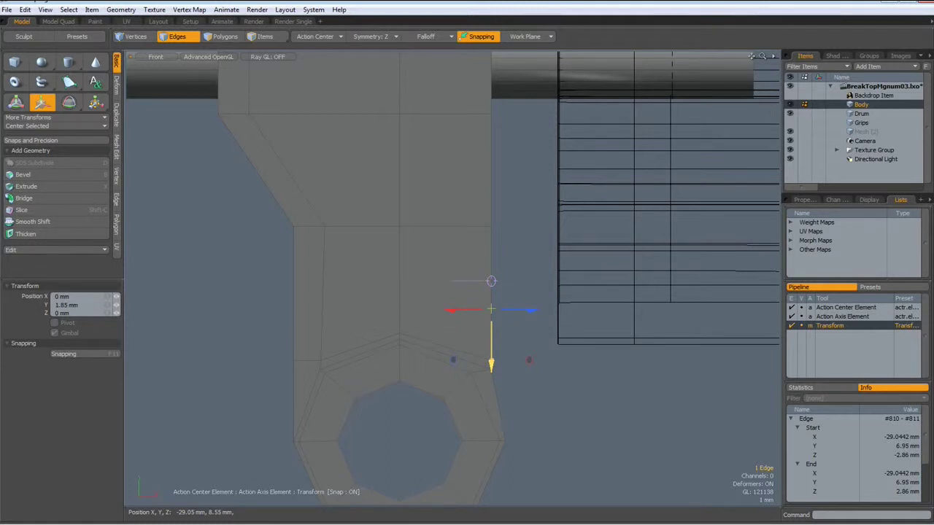
Raise the slice's short rear edge on the hinge block to Y 7.4 mm and unhide the hidden polygons
{"action": "left_click_drag", "start_coordinate": [491, 369], "coordinate": [491, 362]}
{"action": "key", "text": "space"}
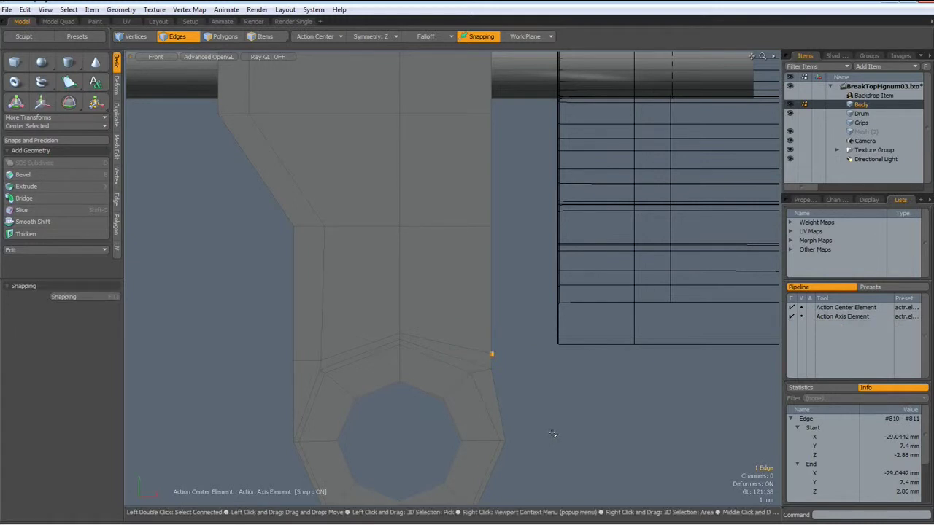
{"action": "key", "text": "u"}
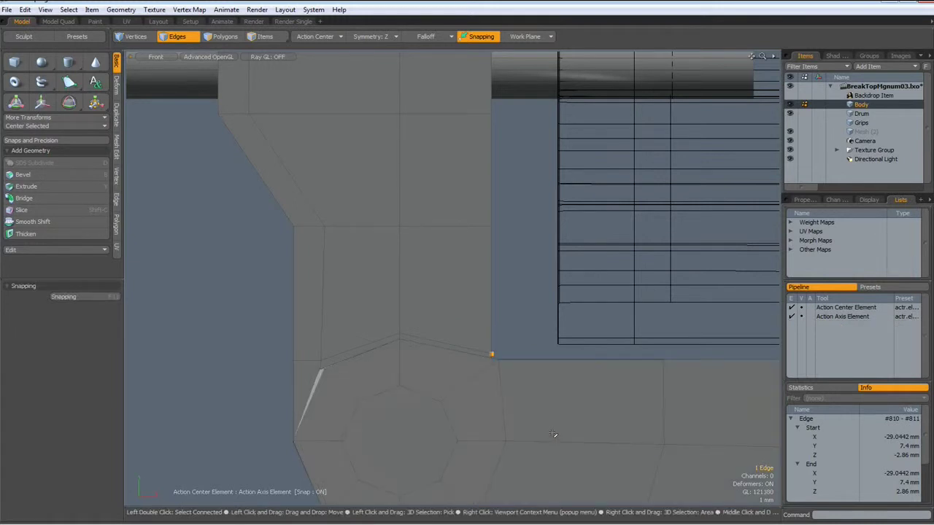
Move the block's lower rear edge up another 150 um to Y 7.55 mm, just clear of the frame, and deselect it
{"action": "scroll", "coordinate": [519, 347], "scroll_direction": "up", "scroll_amount": 2}
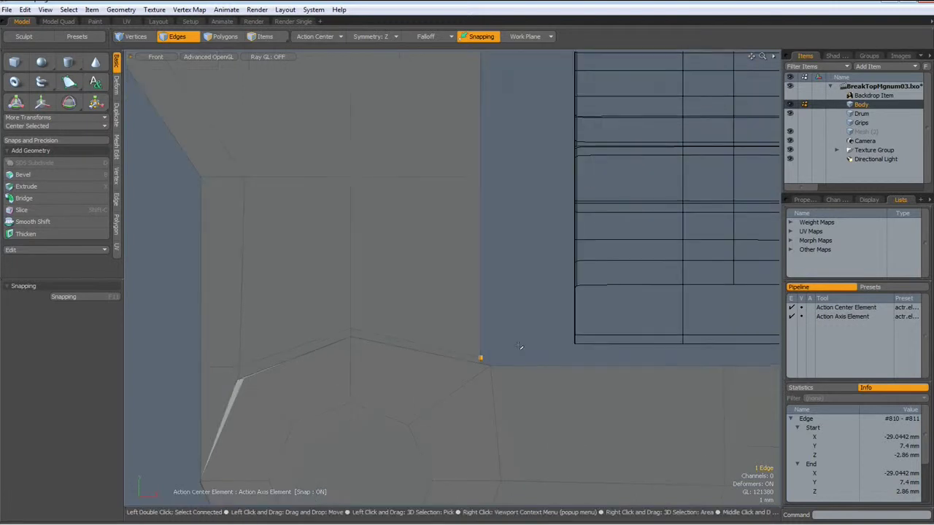
{"action": "key", "text": "w"}
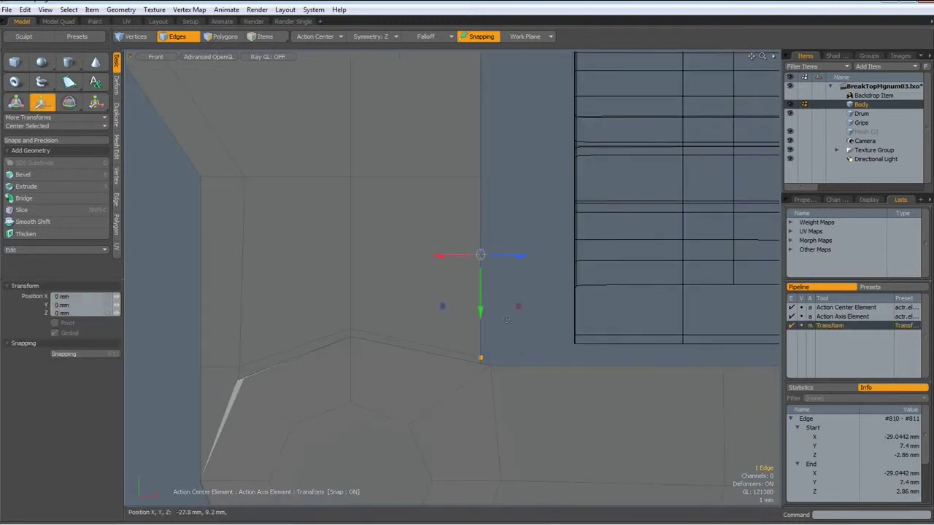
{"action": "left_click_drag", "start_coordinate": [481, 312], "coordinate": [481, 309]}
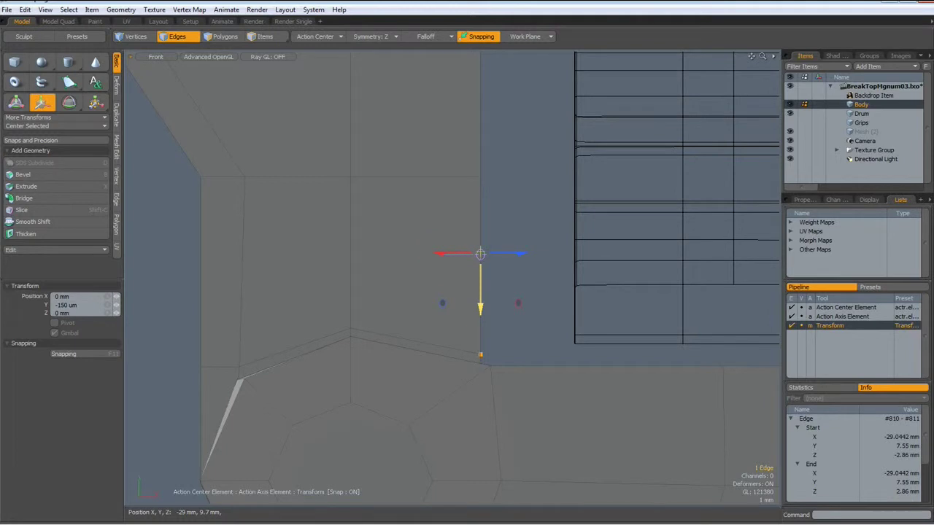
{"action": "key", "text": "q"}
{"action": "left_click", "coordinate": [496, 334]}
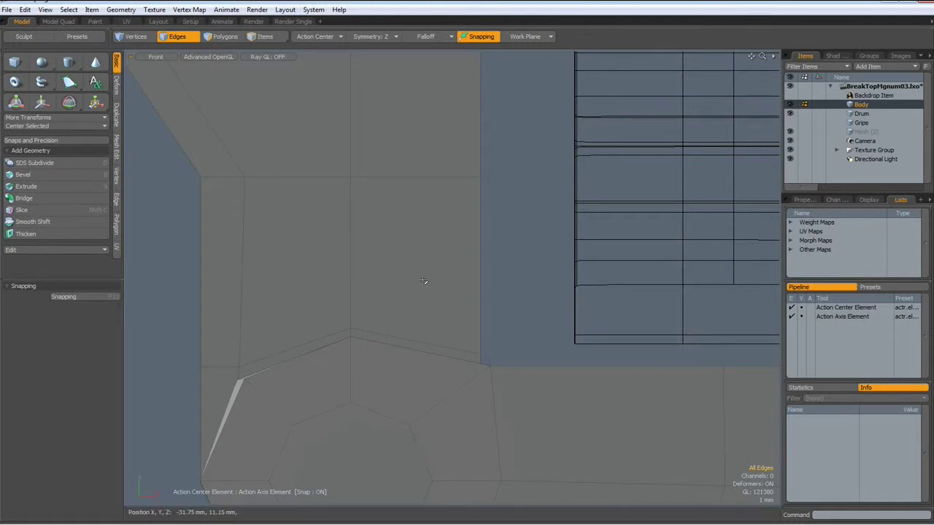
Select the hinge block's side polygons above the knob on both sides and extrude them outward about 2.2 mm in Z
{"action": "key", "text": "ctrl+space"}
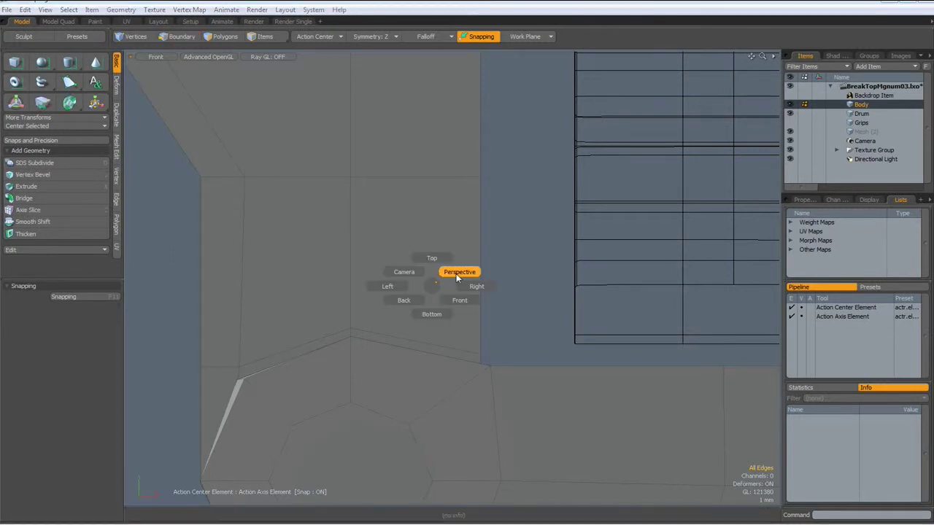
{"action": "left_click", "coordinate": [458, 272]}
{"action": "key", "text": "2"}
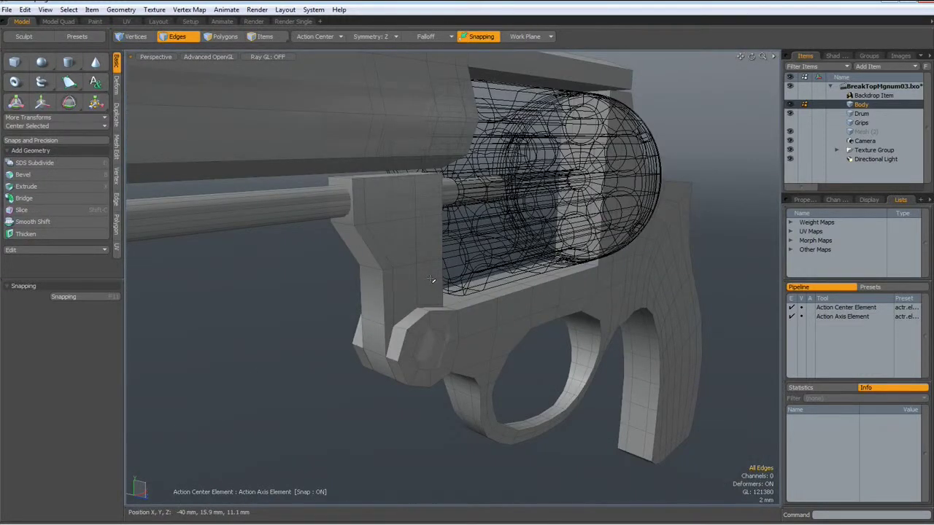
{"action": "key", "text": "3"}
{"action": "left_click_drag", "start_coordinate": [432, 278], "coordinate": [408, 287]}
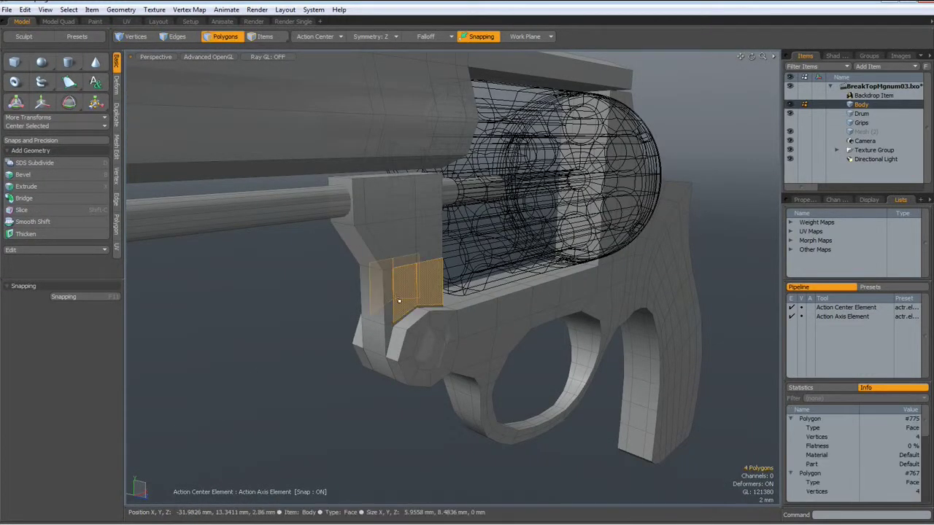
{"action": "mouse_move", "coordinate": [389, 316]}
{"action": "left_mouse_down", "text": "shift"}
{"action": "mouse_move", "coordinate": [432, 245]}
{"action": "mouse_move", "coordinate": [381, 251]}
{"action": "mouse_move", "coordinate": [366, 206]}
{"action": "mouse_move", "coordinate": [425, 205]}
{"action": "mouse_move", "coordinate": [399, 245]}
{"action": "mouse_move", "coordinate": [419, 262]}
{"action": "left_mouse_up", "text": "shift"}
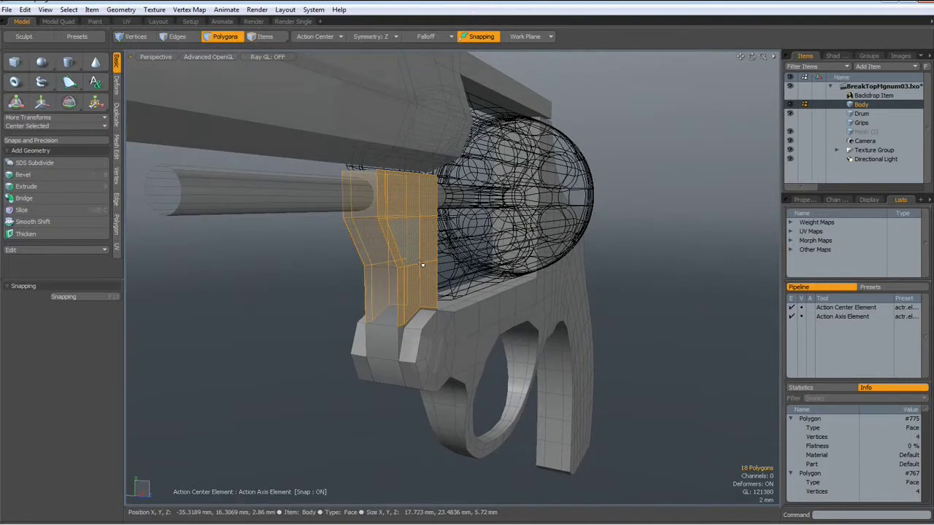
{"action": "key", "text": "shift+x"}
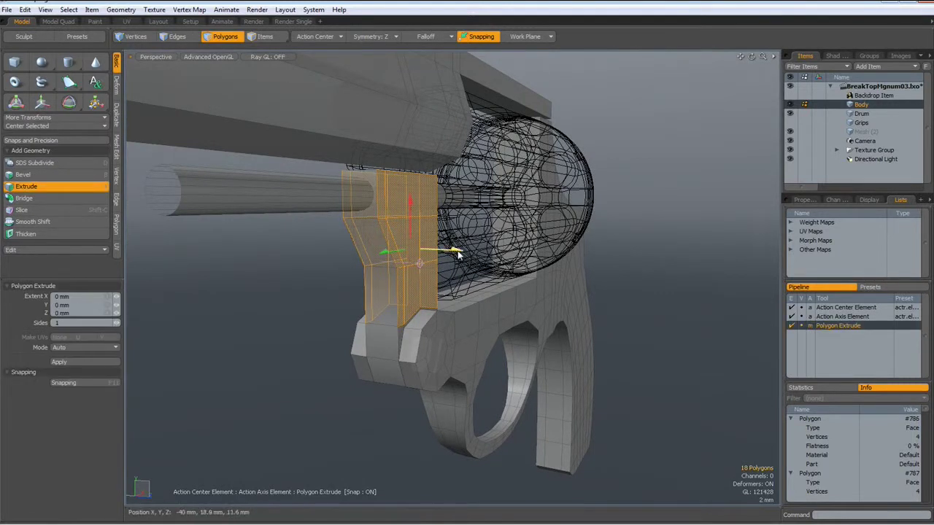
{"action": "left_click_drag", "start_coordinate": [459, 250], "coordinate": [472, 251]}
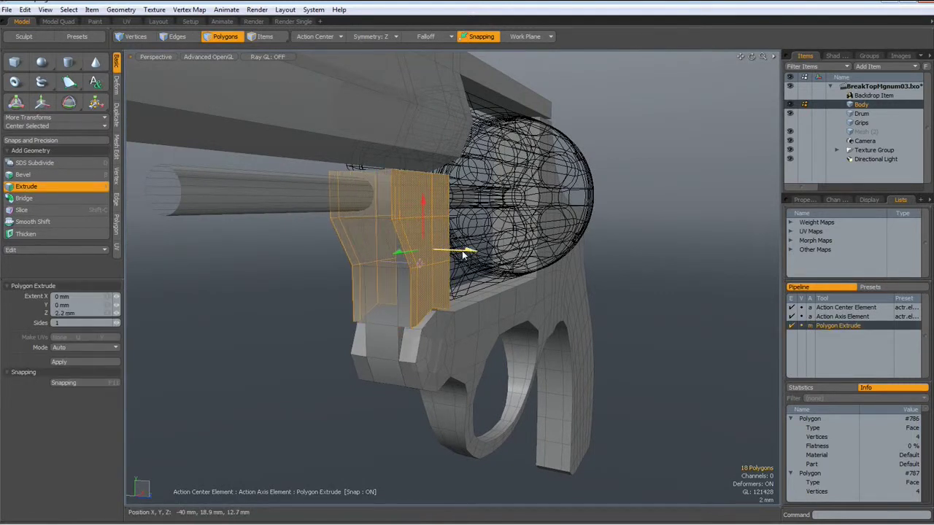
Adjust the side extrusion to 2.8 mm in Z, flush with the frame's width, and finish it with the polygons deselected
{"action": "key", "text": "KP_2"}
{"action": "key", "text": "KP_3"}
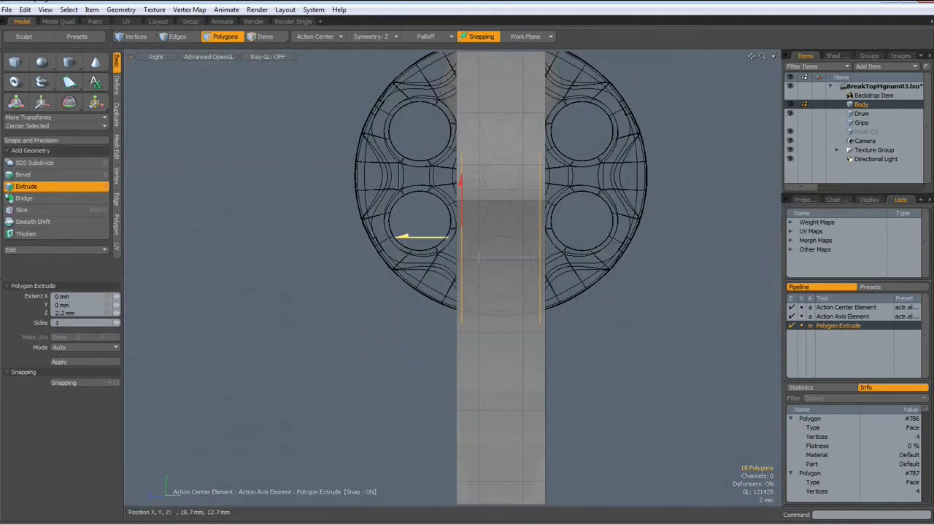
{"action": "left_click_drag", "start_coordinate": [402, 237], "coordinate": [412, 238]}
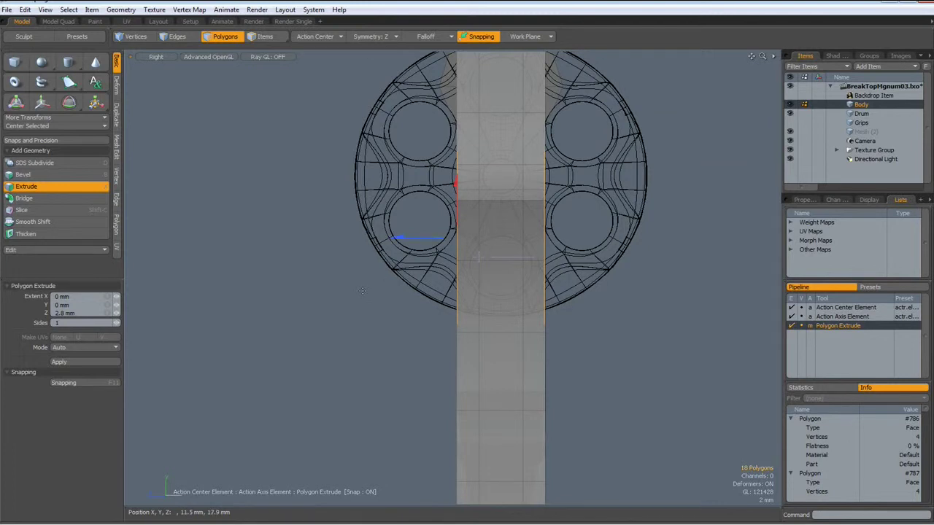
{"action": "key", "text": "ctrl+space"}
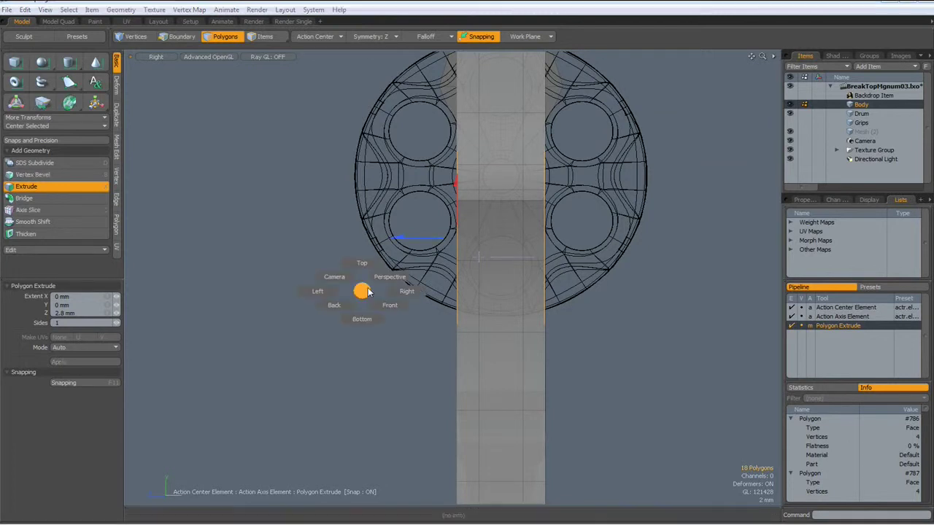
{"action": "left_click", "coordinate": [393, 276]}
{"action": "left_click_drag", "start_coordinate": [585, 345], "coordinate": [556, 358], "text": "alt"}
{"action": "key", "text": "space"}
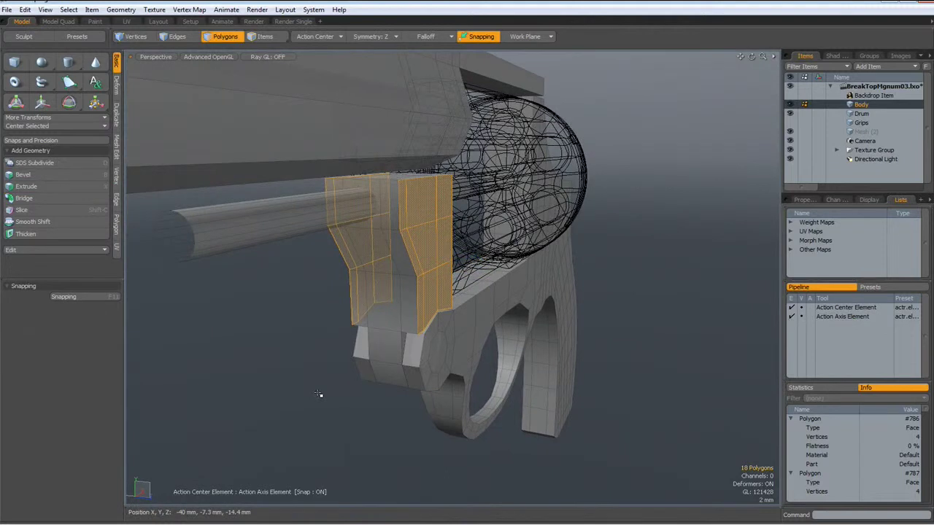
{"action": "left_click", "coordinate": [321, 394]}
Loop slice the hinge block's middle strip from the short horizontal edge on its front face, using Symmetry mode
{"action": "left_click_drag", "start_coordinate": [323, 360], "coordinate": [401, 299], "text": "alt"}
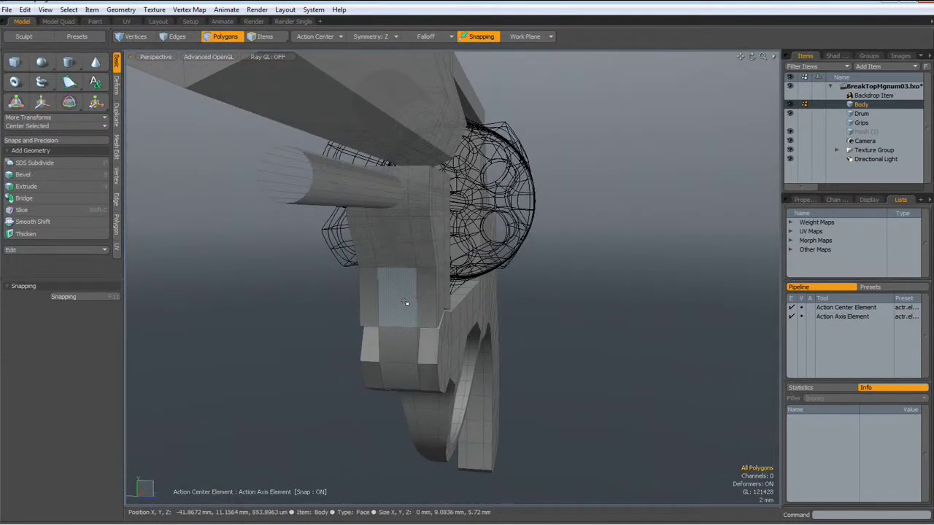
{"action": "key", "text": "2"}
{"action": "left_click", "coordinate": [399, 277]}
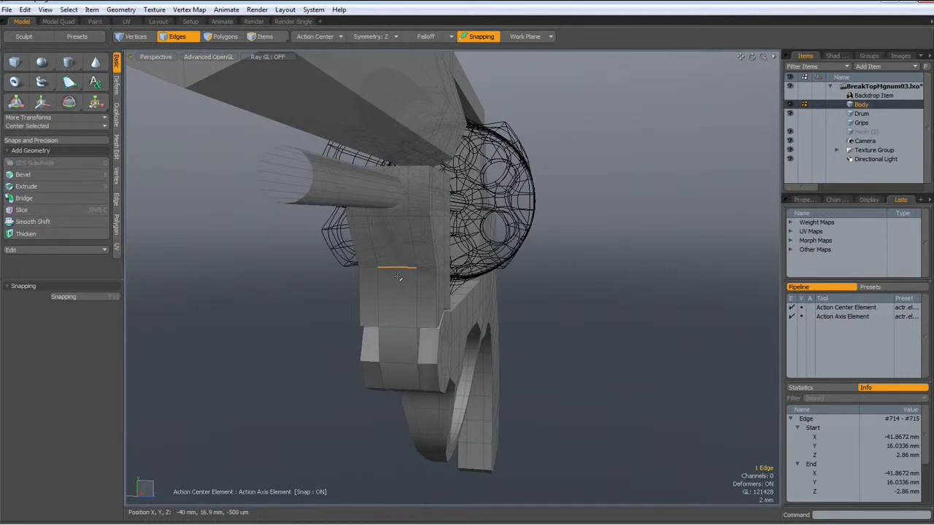
{"action": "key", "text": "alt+c"}
{"action": "left_click", "coordinate": [398, 278]}
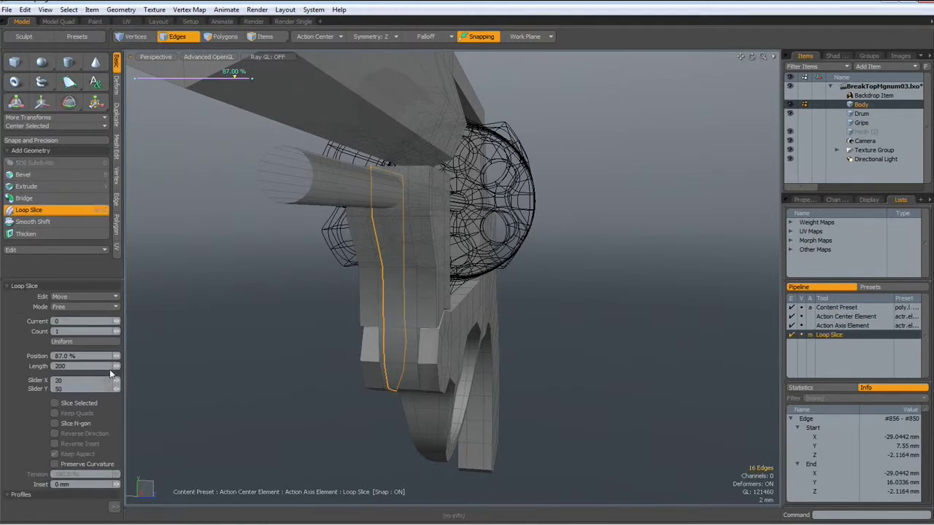
{"action": "left_click", "coordinate": [120, 306]}
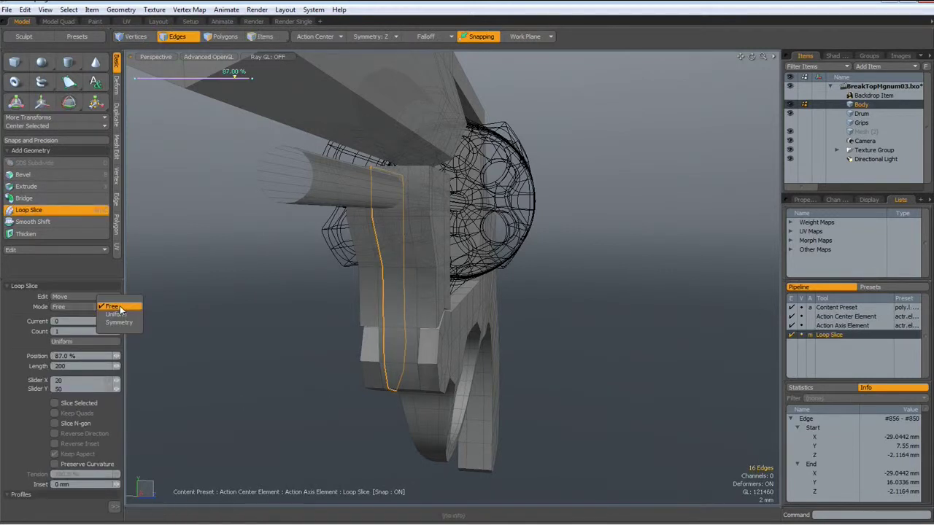
{"action": "left_click", "coordinate": [118, 322]}
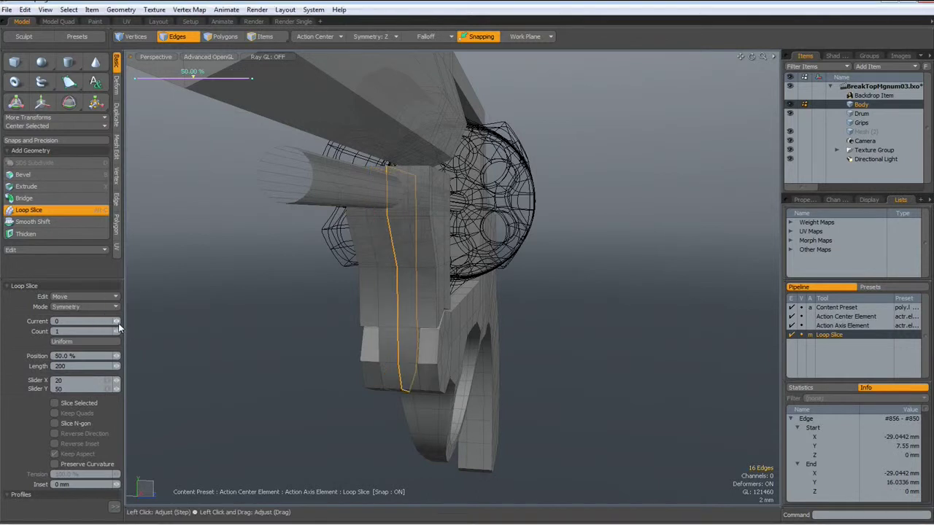